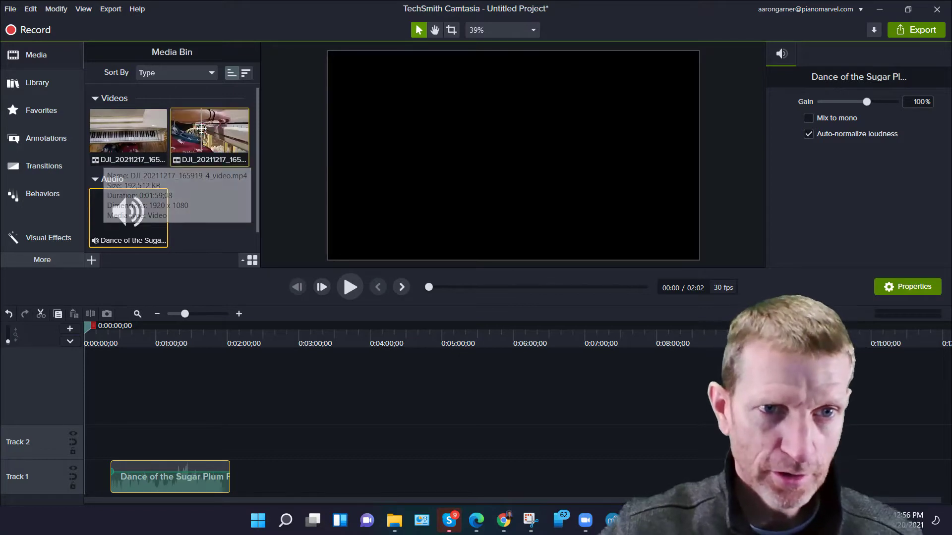
Add the first piano video to Track 2 above the music and trim its end back toward the music's end.
left_click_drag(129, 151, 119, 448)
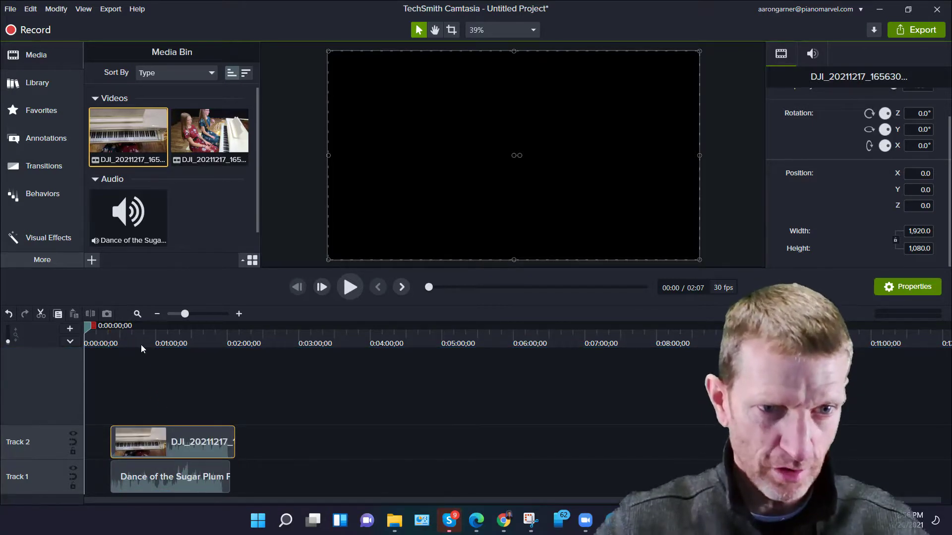
scroll(147, 338, "up", 3)
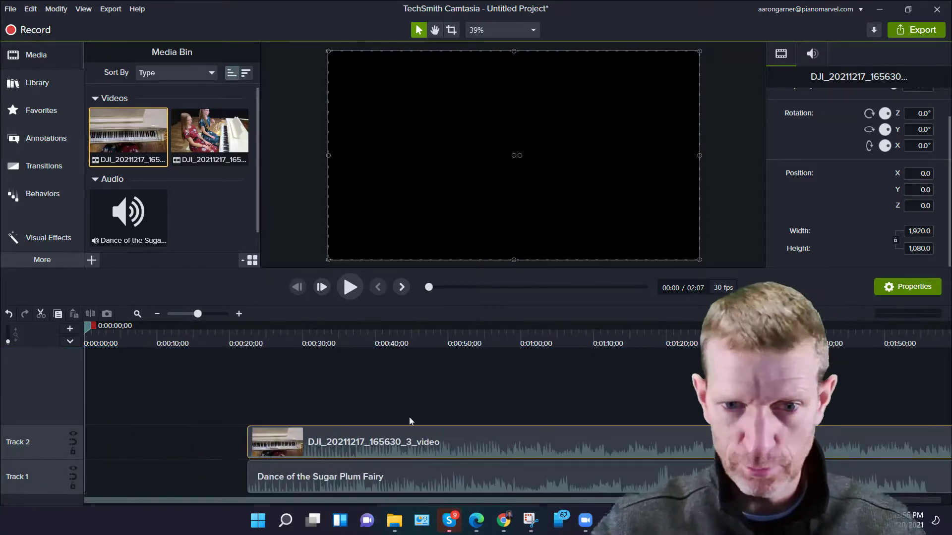
left_click_drag(354, 501, 480, 506)
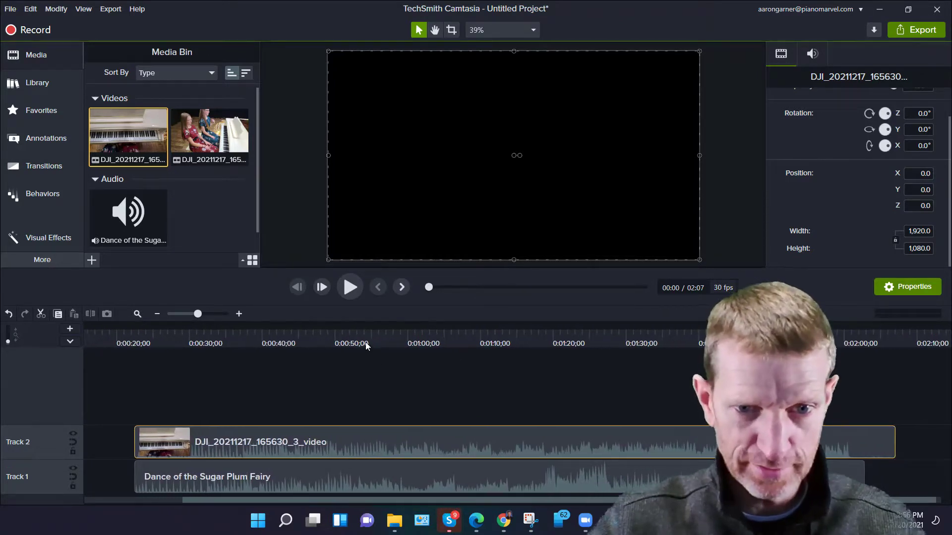
scroll(365, 341, "up", 2)
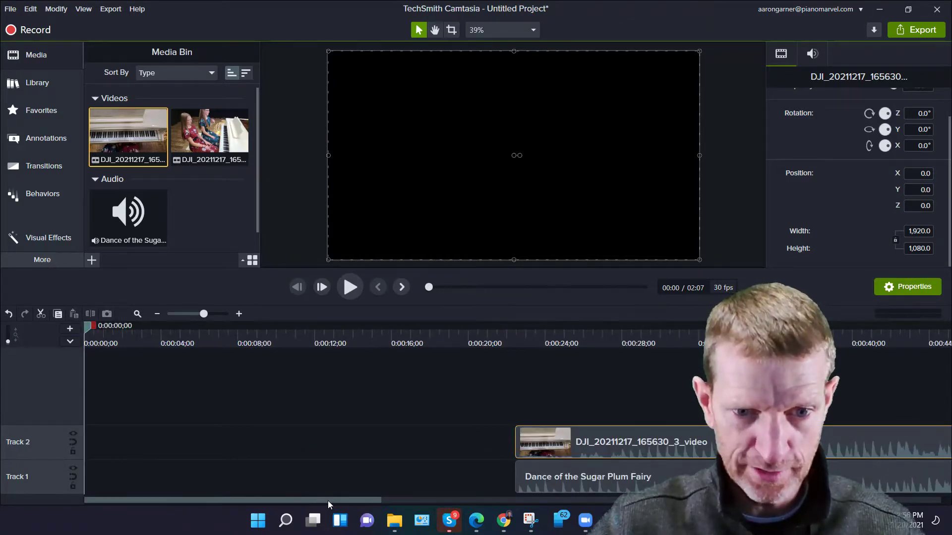
left_click_drag(328, 501, 901, 511)
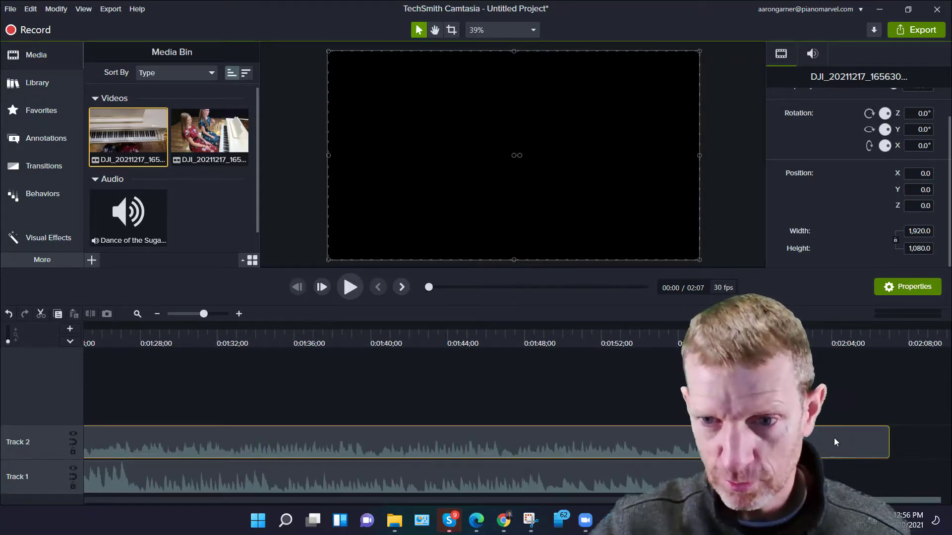
left_click_drag(834, 439, 736, 441)
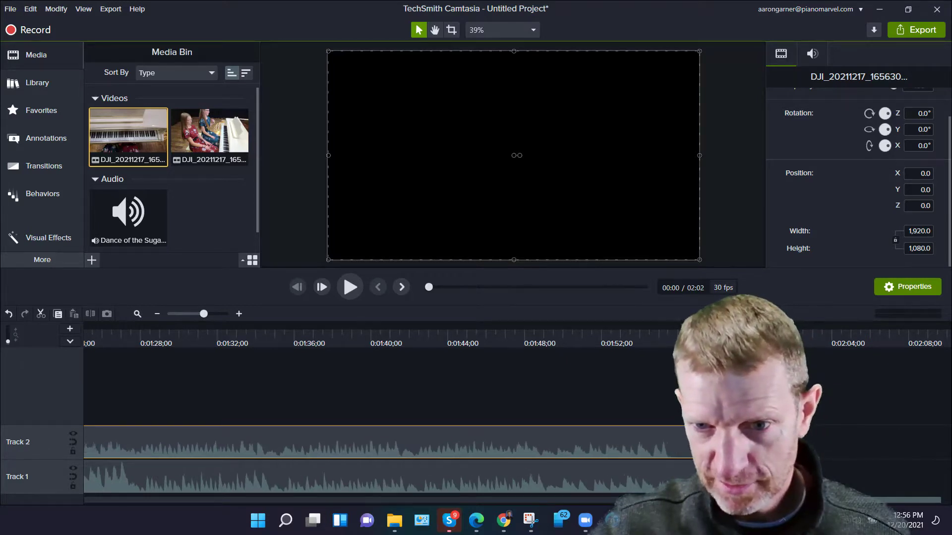
Fine-tune the end of the Track 2 video so it lines up with the end of the music.
left_click(660, 341)
scroll(659, 340, "up", 2)
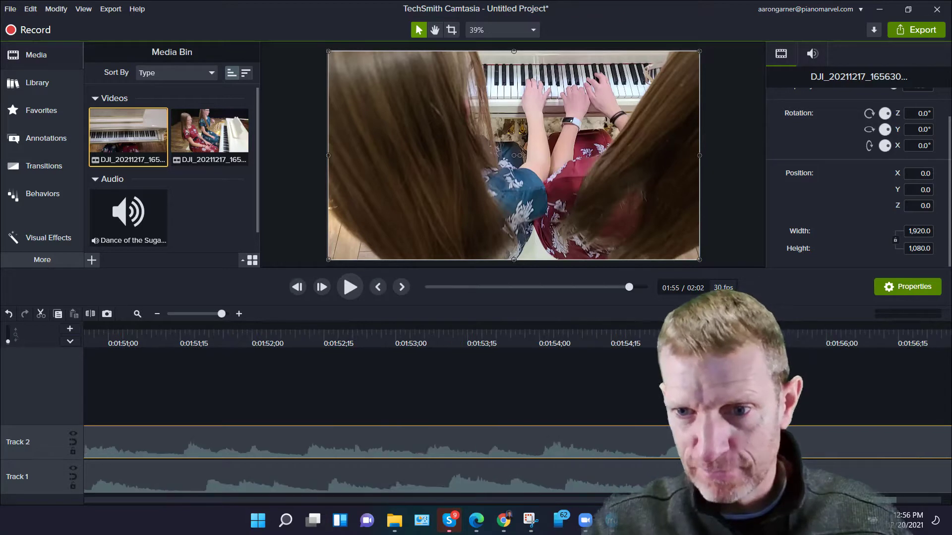
scroll(825, 439, "up", 1)
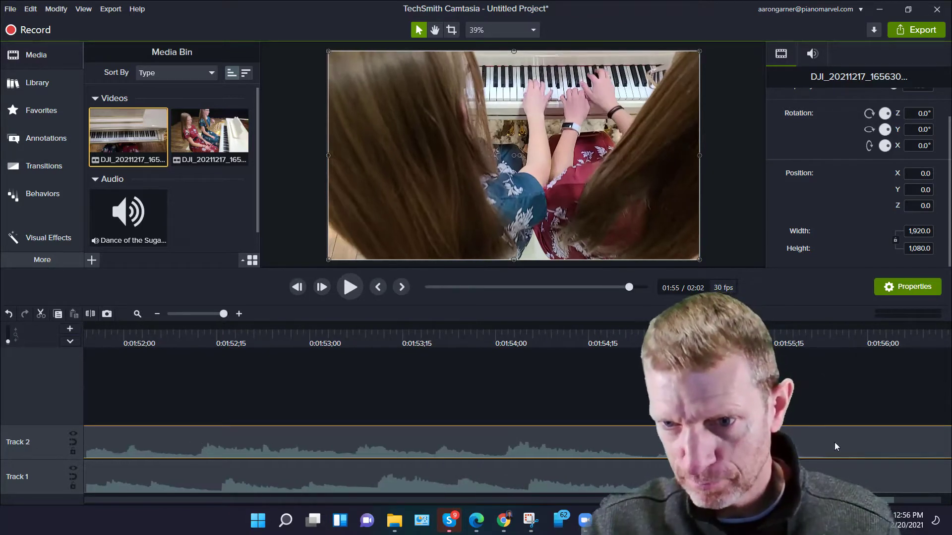
left_click_drag(835, 442, 819, 440)
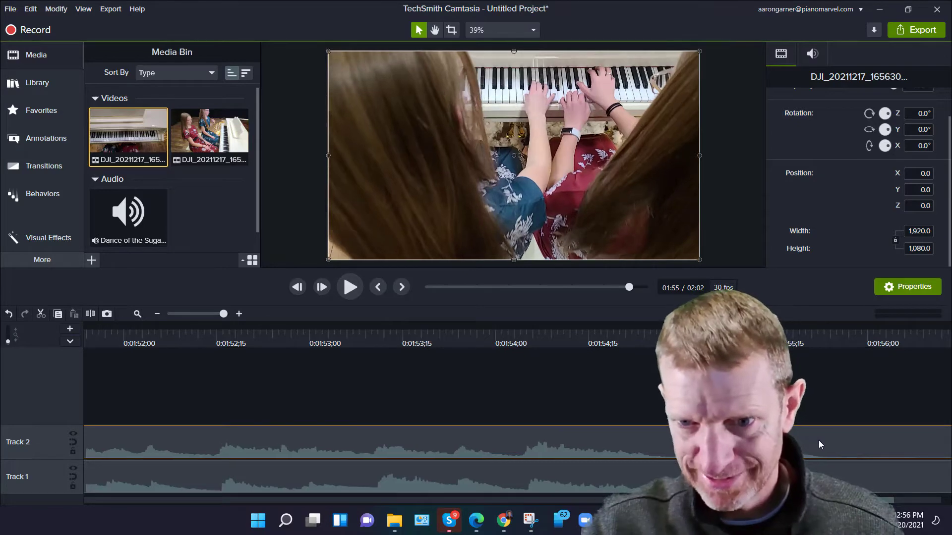
Add the second piano video from the media bin onto a new Track 3 above the others.
scroll(463, 374, "down", 2)
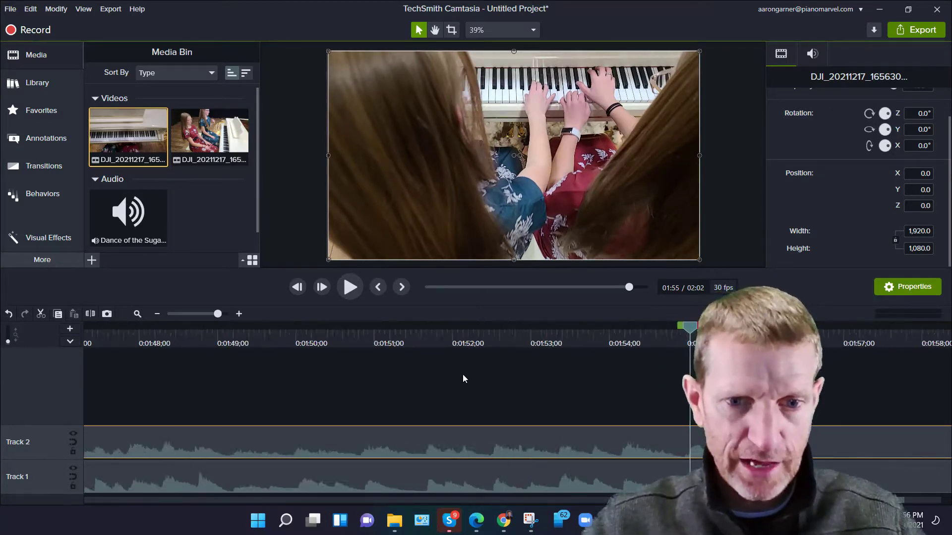
scroll(462, 377, "down", 3)
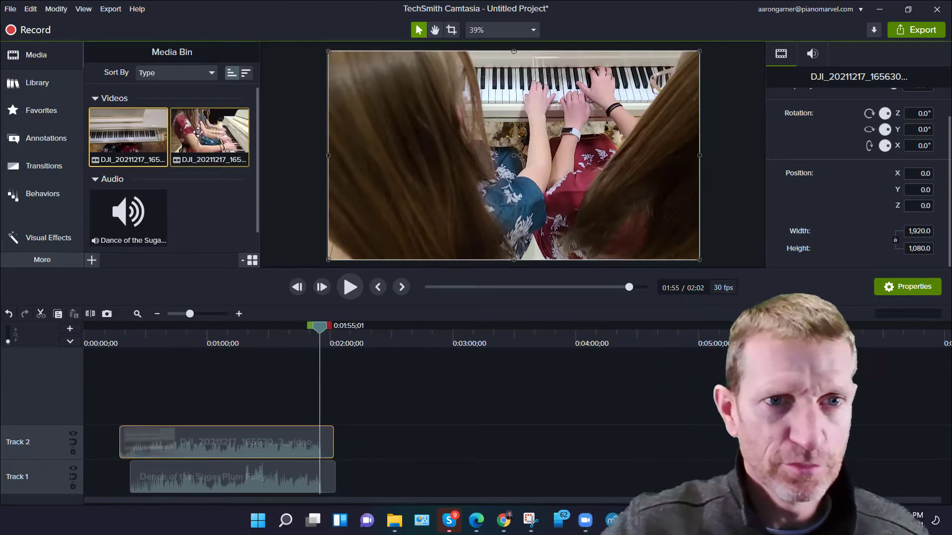
left_click_drag(198, 132, 65, 399)
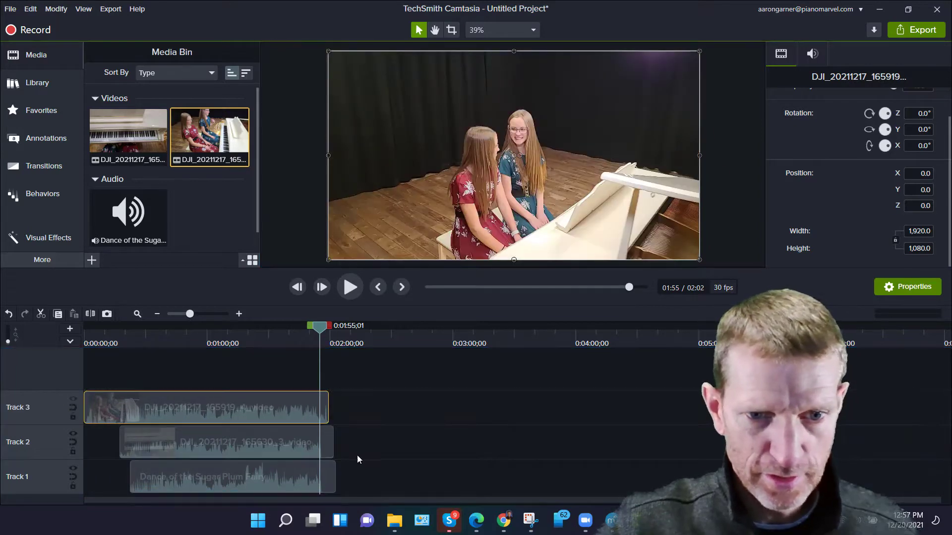
Nudge the Track 3 clip slightly right to sync it with the other clips, and preview around 0:31.
left_click_drag(389, 481, 294, 439)
left_click_drag(305, 400, 316, 404)
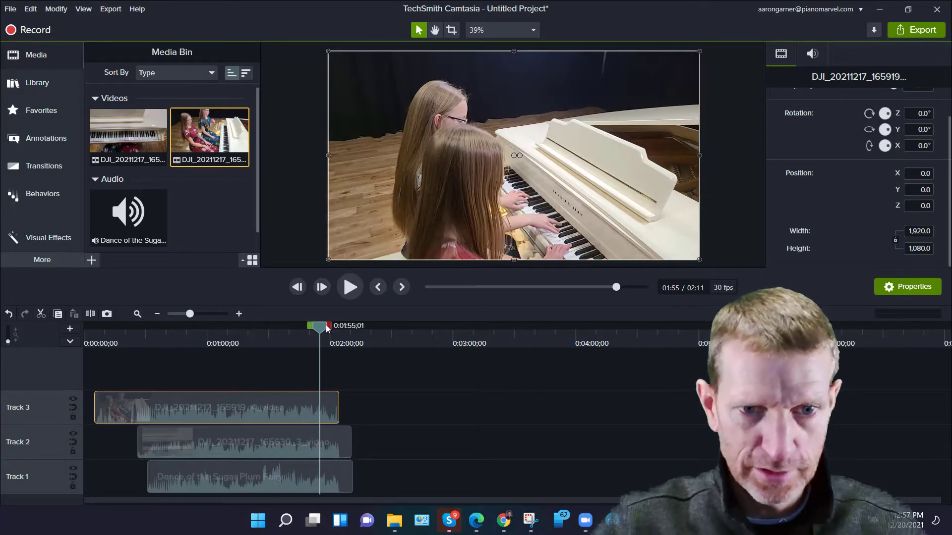
left_click_drag(324, 328, 330, 329)
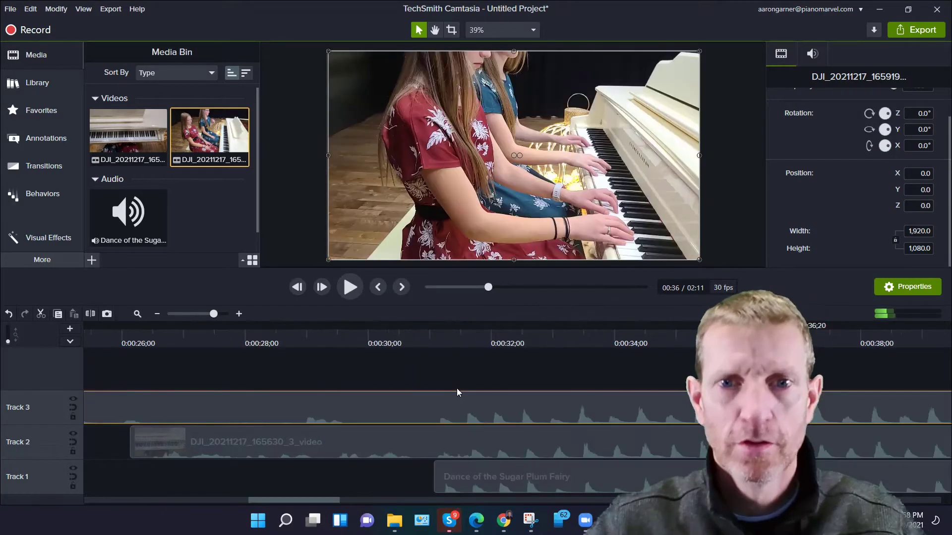
left_click(436, 341)
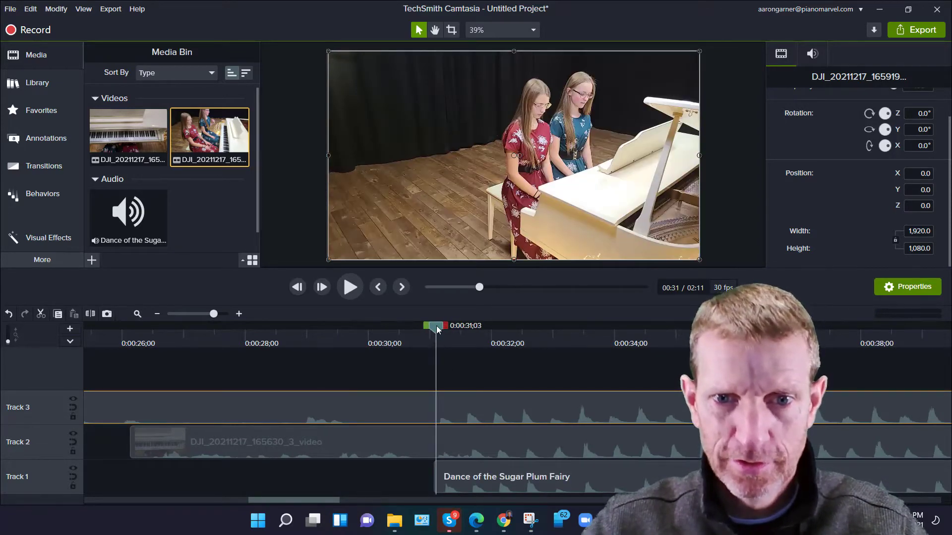
key("space")
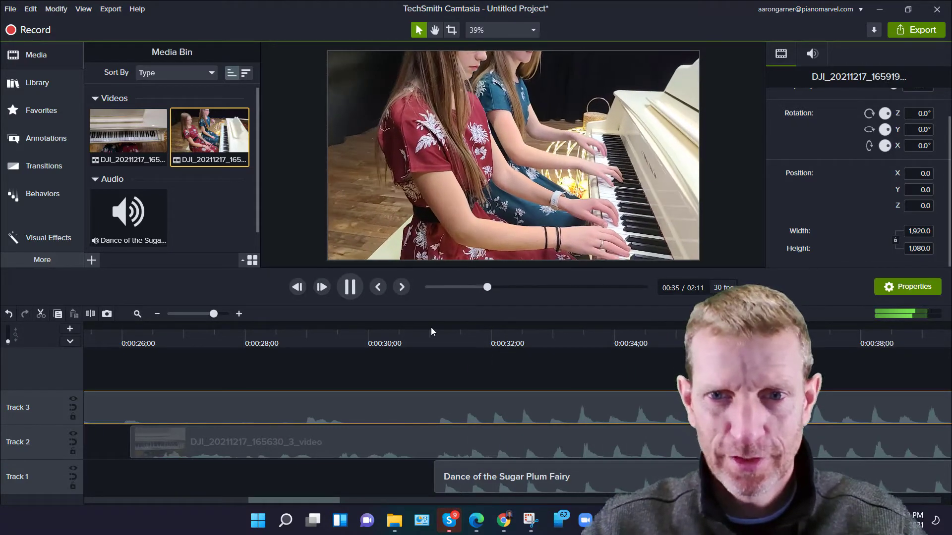
key("space")
Silence the audio of the Track 3 video clip using Edit Audio and lowering its volume.
scroll(437, 373, "down", 3)
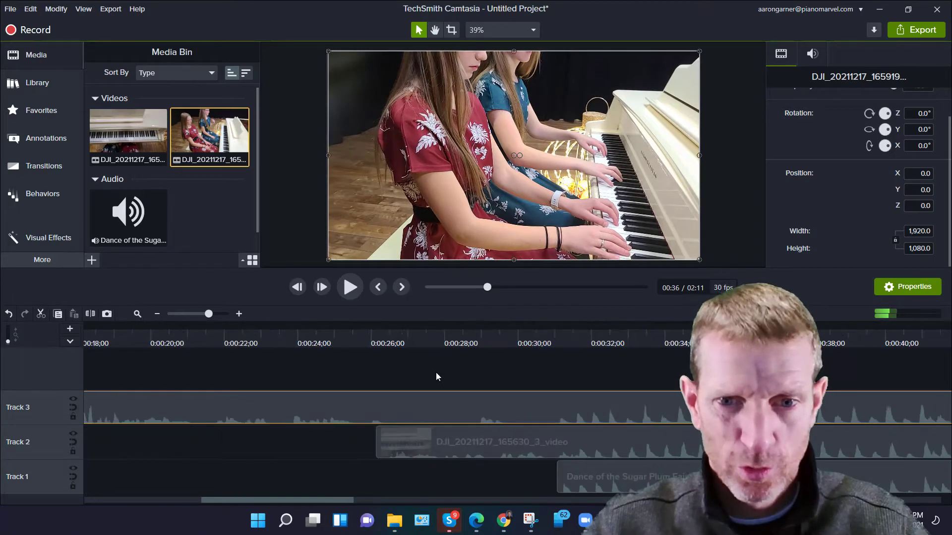
right_click(399, 408)
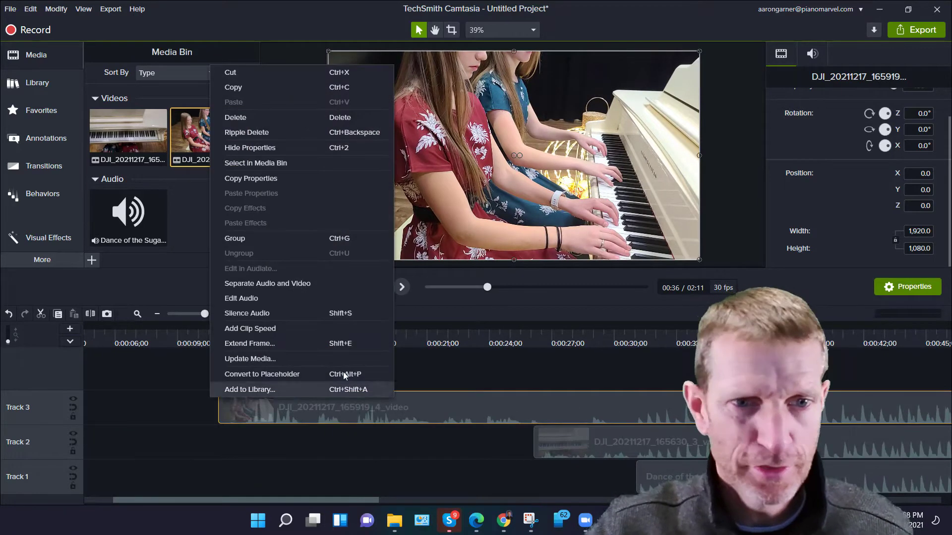
left_click(241, 298)
left_click_drag(490, 404, 490, 432)
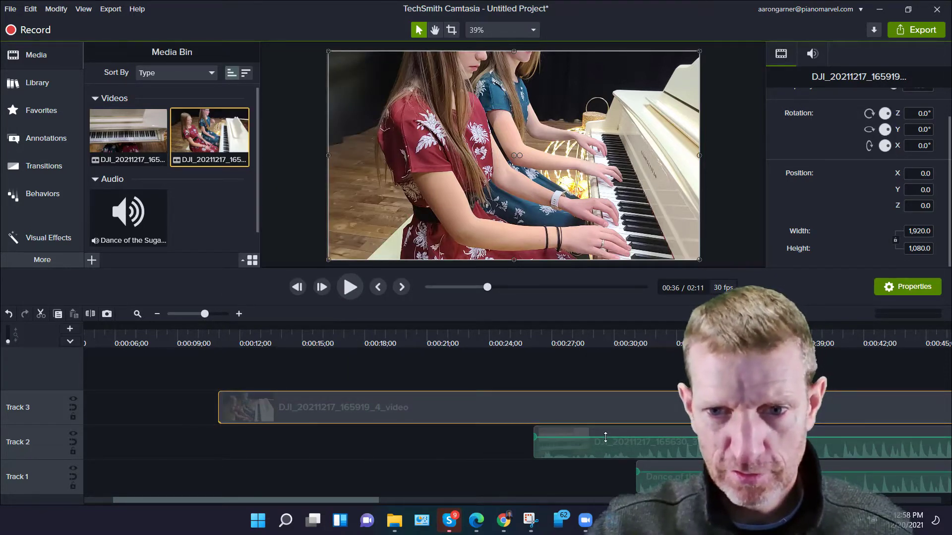
Preview the stacked clips from about 0:30 to check their sync.
left_click(606, 461)
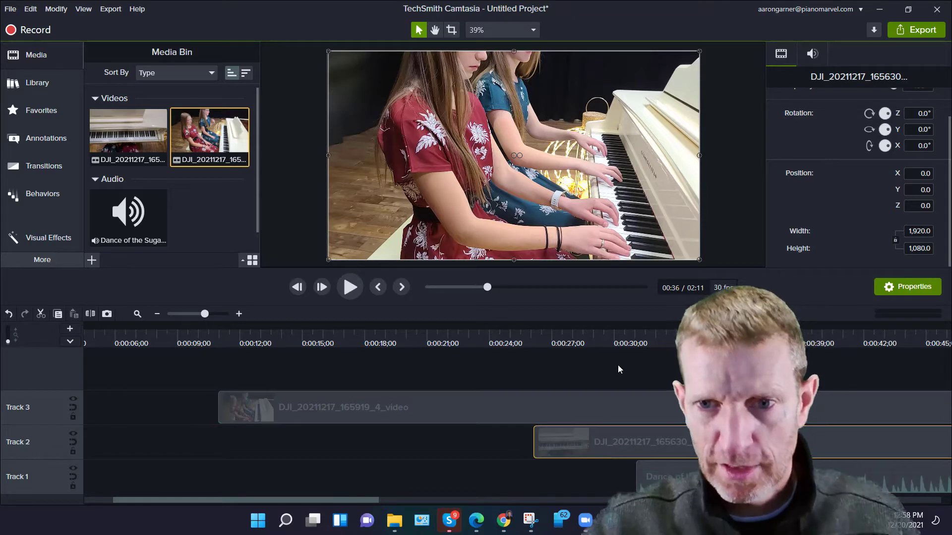
left_click(632, 344)
key("space")
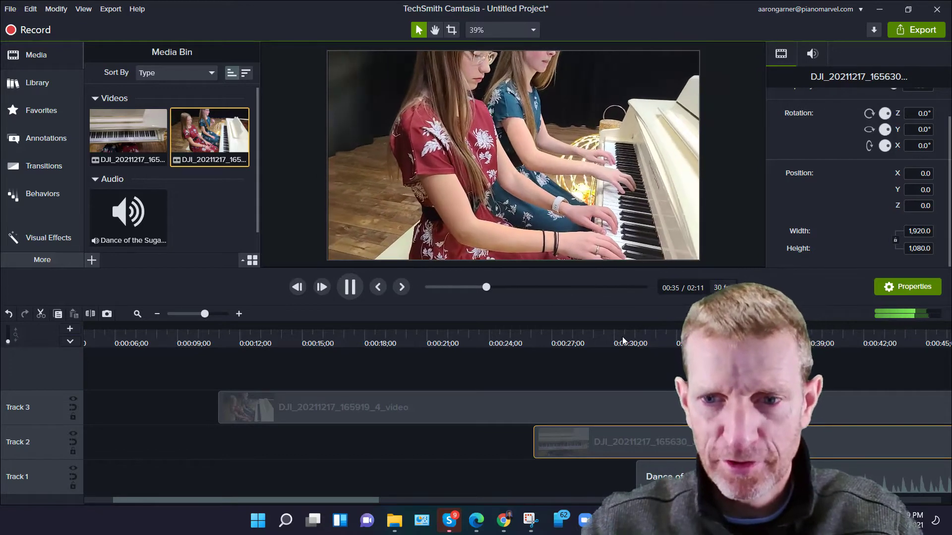
key("space")
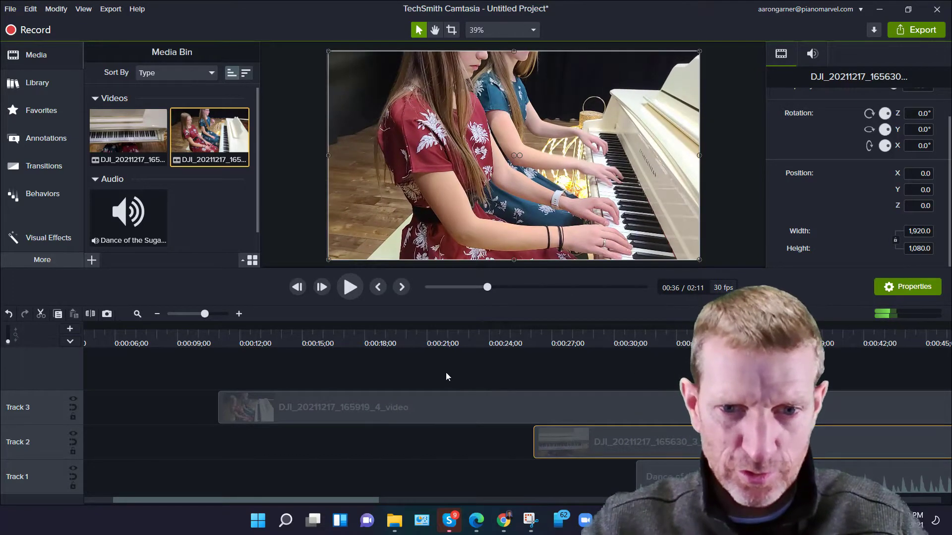
scroll(445, 373, "down", 3)
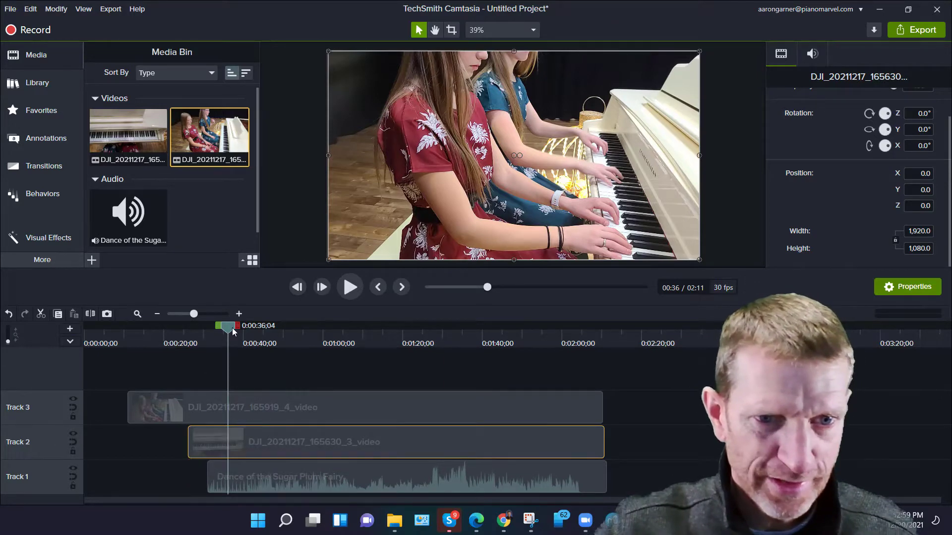
Trim the starts of both video clips to the playhead where the music begins, at about 0:30.
left_click_drag(233, 328, 210, 347)
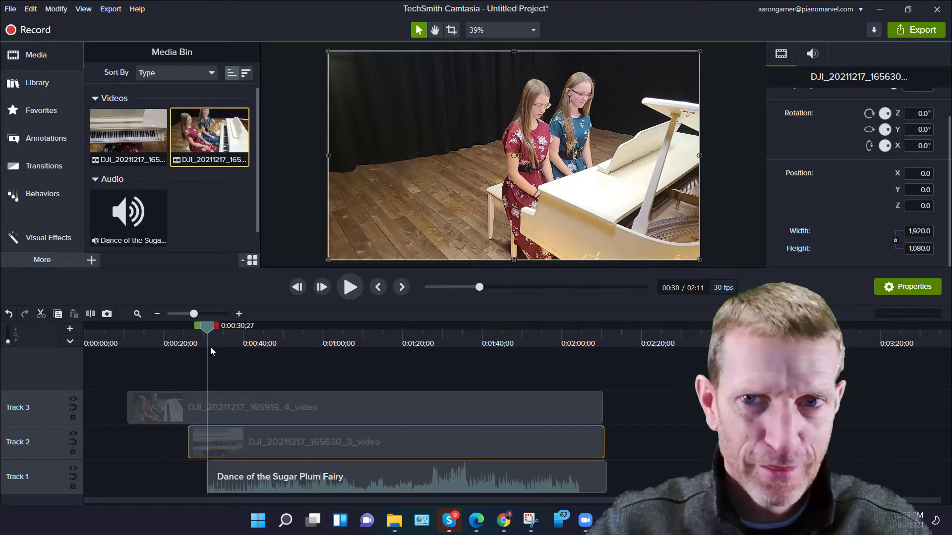
left_click_drag(129, 402, 203, 444)
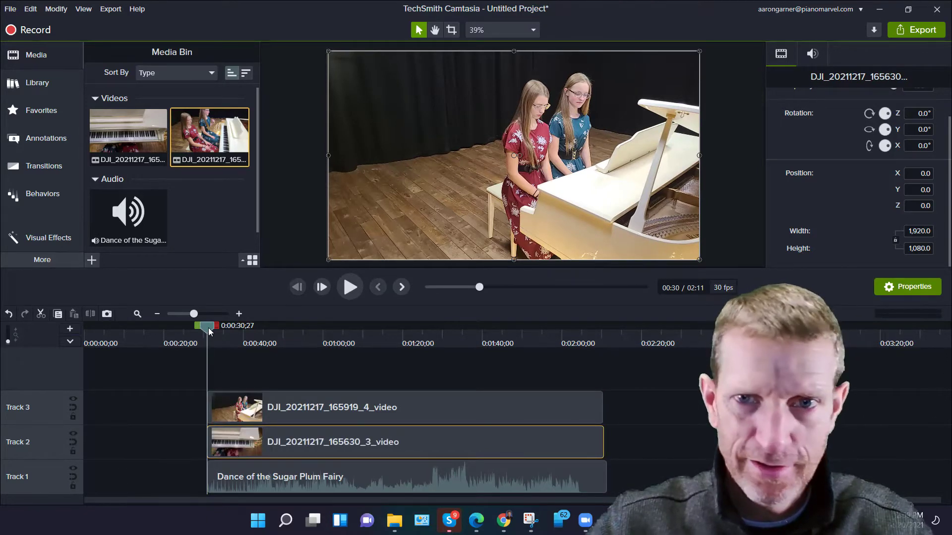
Move all three clips together to the start of the timeline.
left_click_drag(208, 328, 256, 341)
left_click(198, 344)
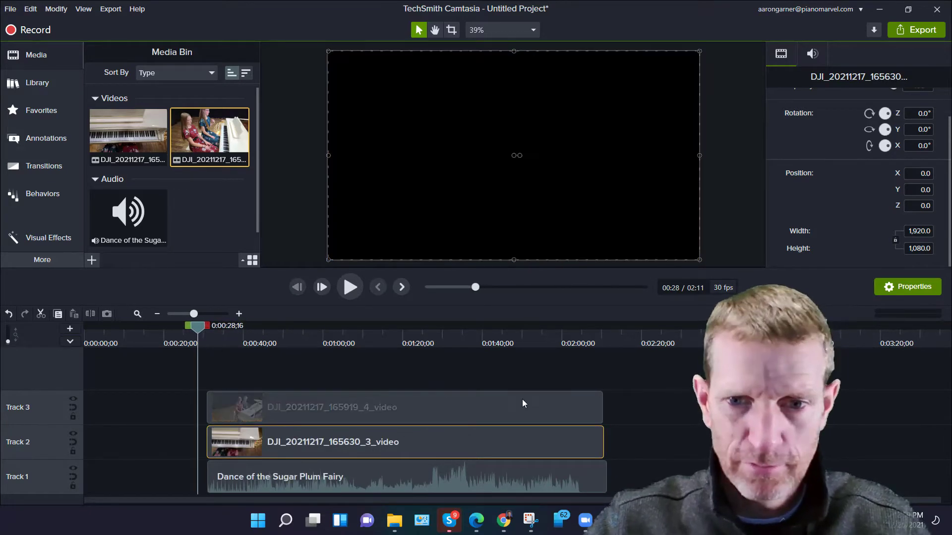
left_click_drag(522, 400, 80, 330)
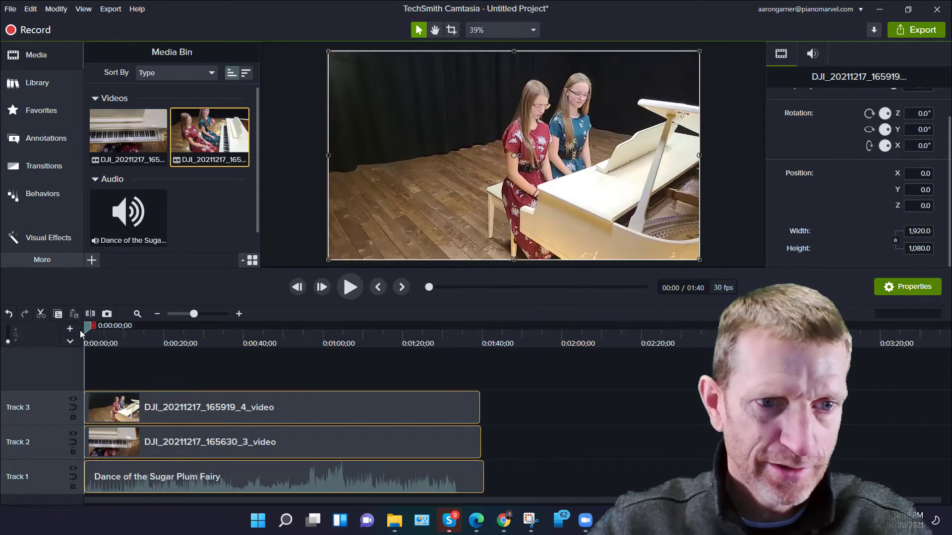
Split the Track 3 clip at about 0:09 and trim the start of the second piece to open a gap.
key("space")
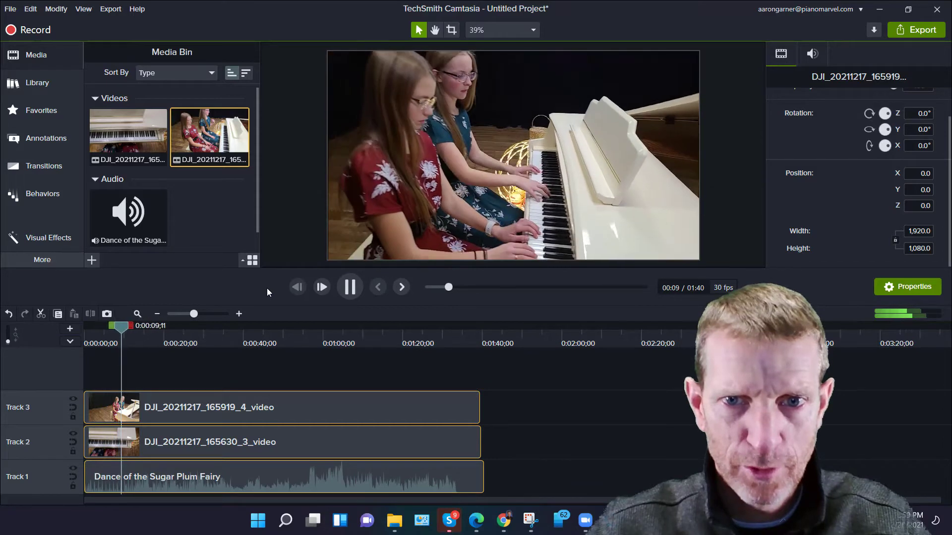
key("space")
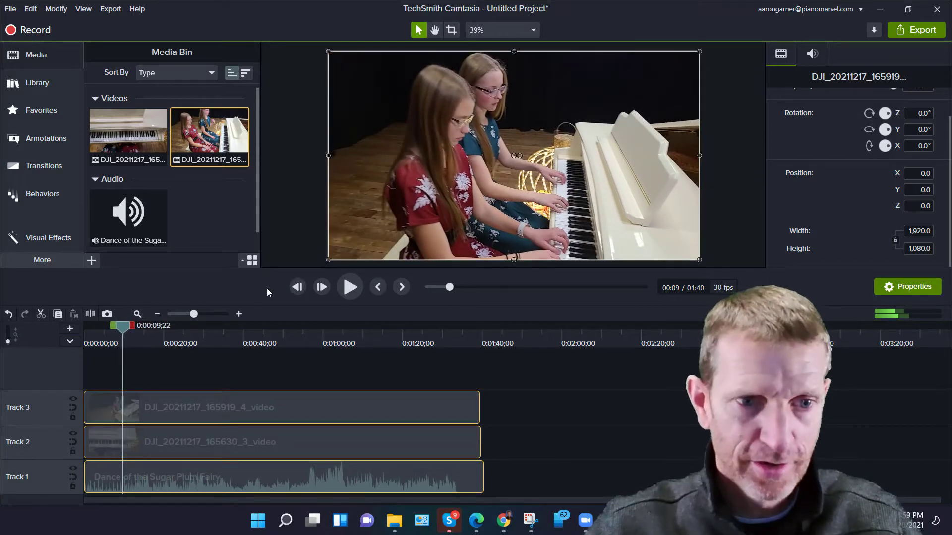
left_click(119, 405)
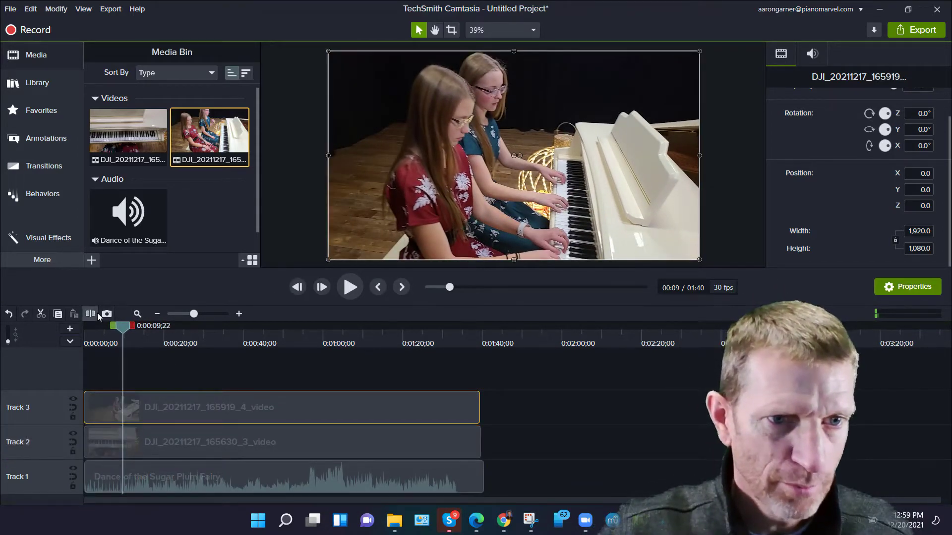
left_click(97, 313)
left_click_drag(124, 403, 151, 403)
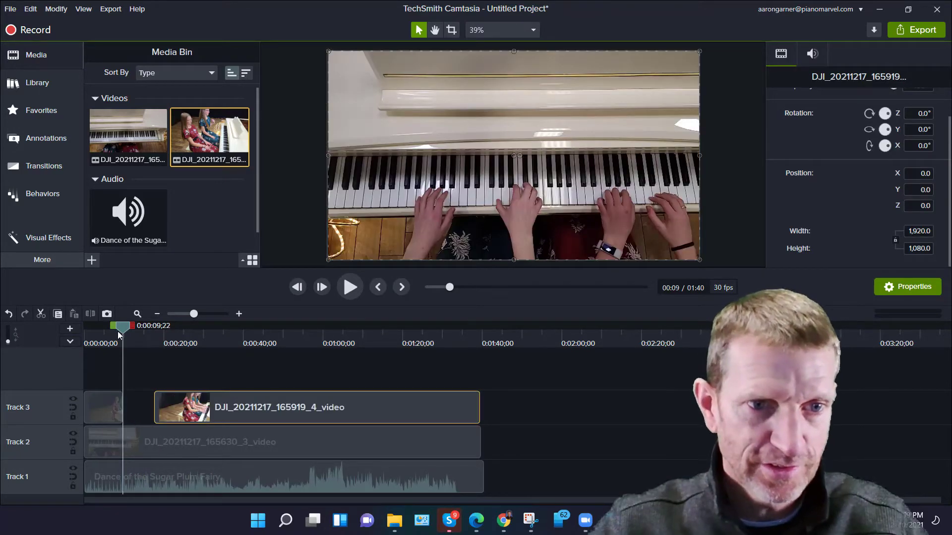
Add a Fade transition to the end of the first Track 3 piece and preview the result.
left_click_drag(121, 327, 114, 330)
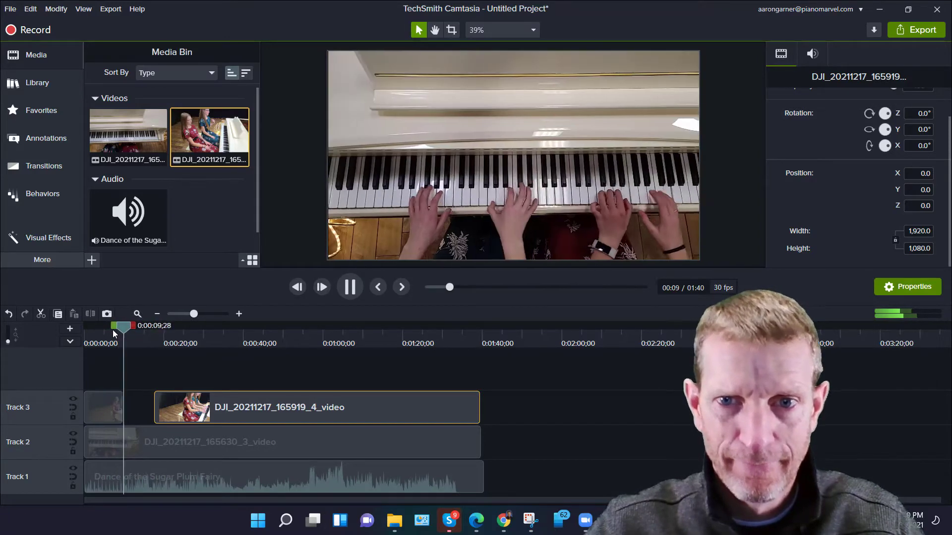
key("space")
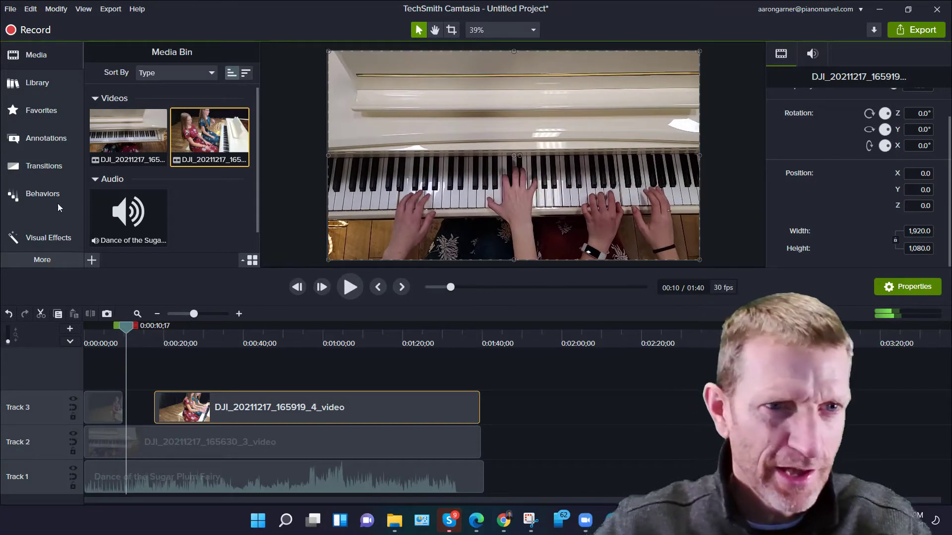
left_click(36, 159)
left_click_drag(130, 174, 120, 412)
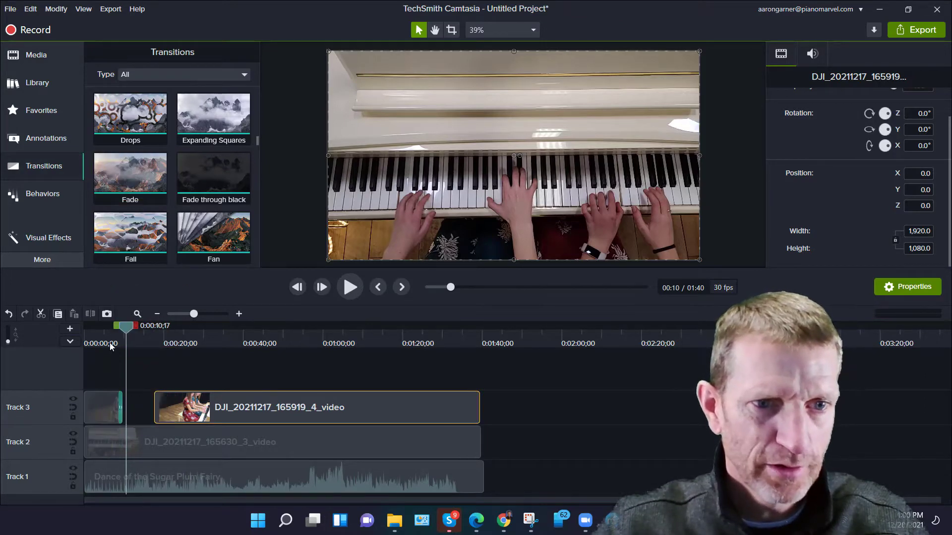
left_click(111, 339)
key("space")
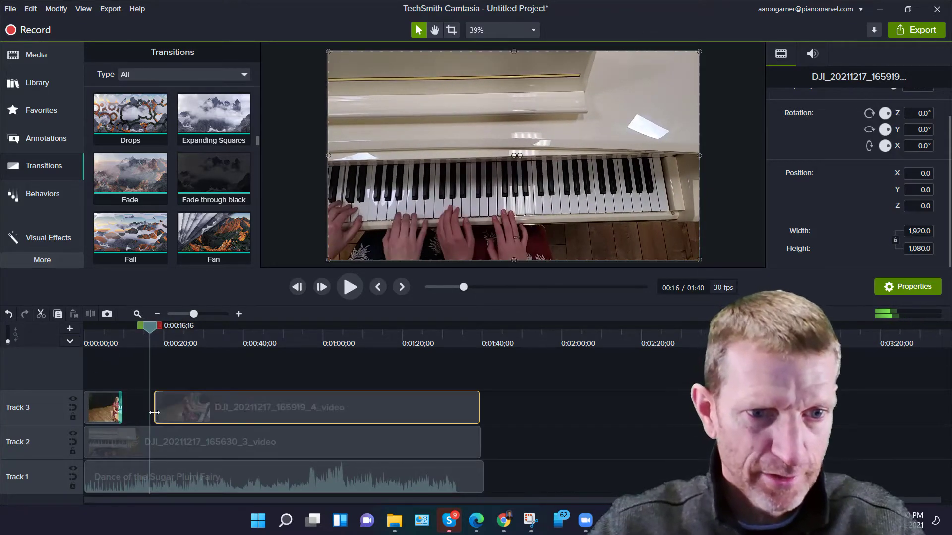
Add a Fade transition to the start of the second Track 3 piece and preview it.
left_click_drag(155, 413, 152, 412)
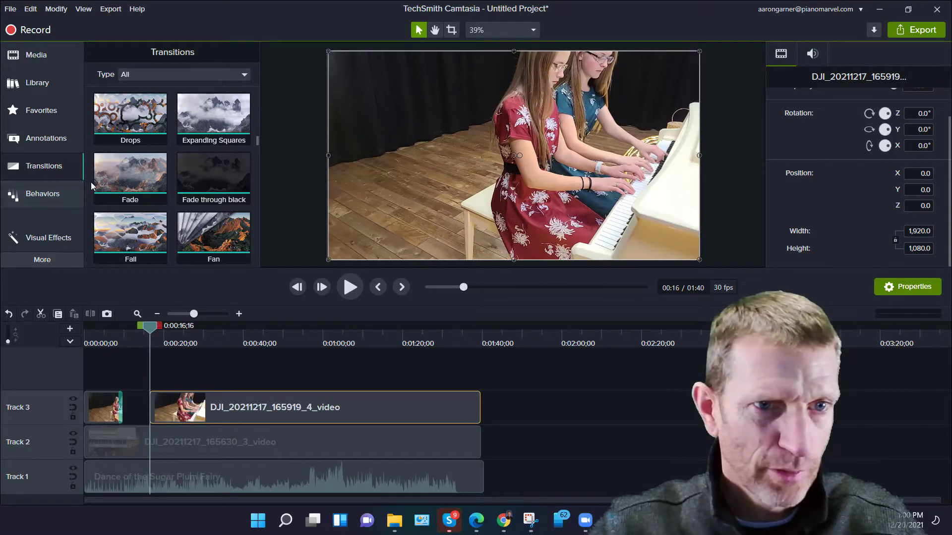
mouse_move(119, 176)
left_mouse_down()
mouse_move(160, 280)
mouse_move(165, 412)
left_mouse_up()
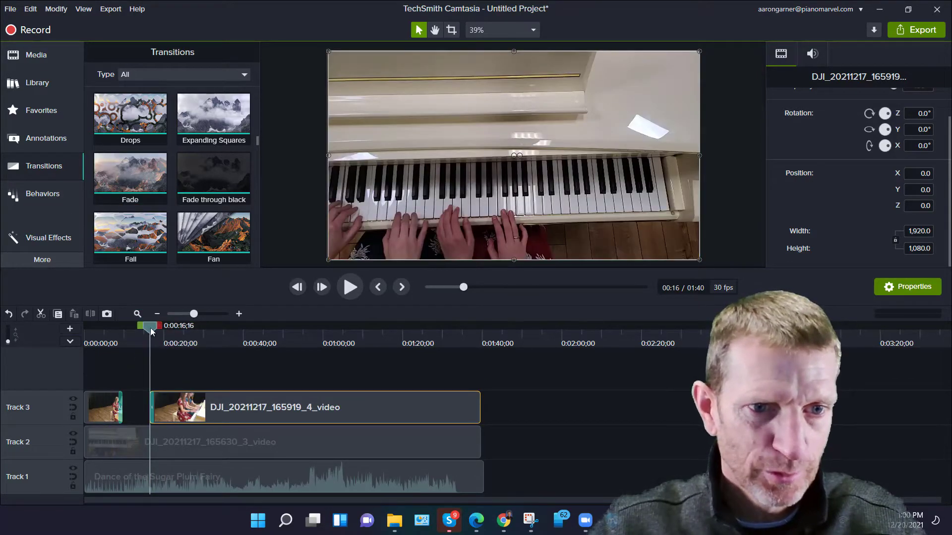
key("space")
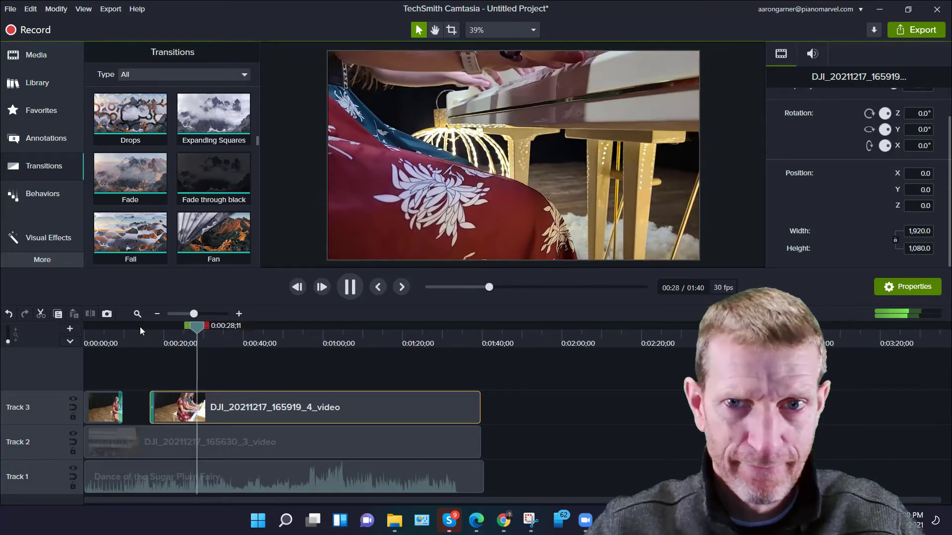
key("space")
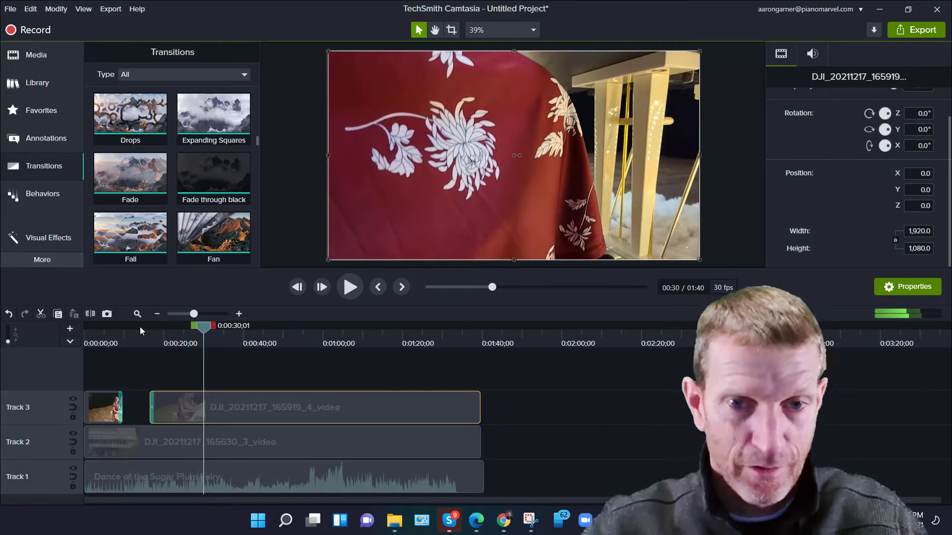
Split the Track 3 clip at about 0:30 and trim the start of the later piece to open a gap.
left_click(96, 314)
left_click(216, 402)
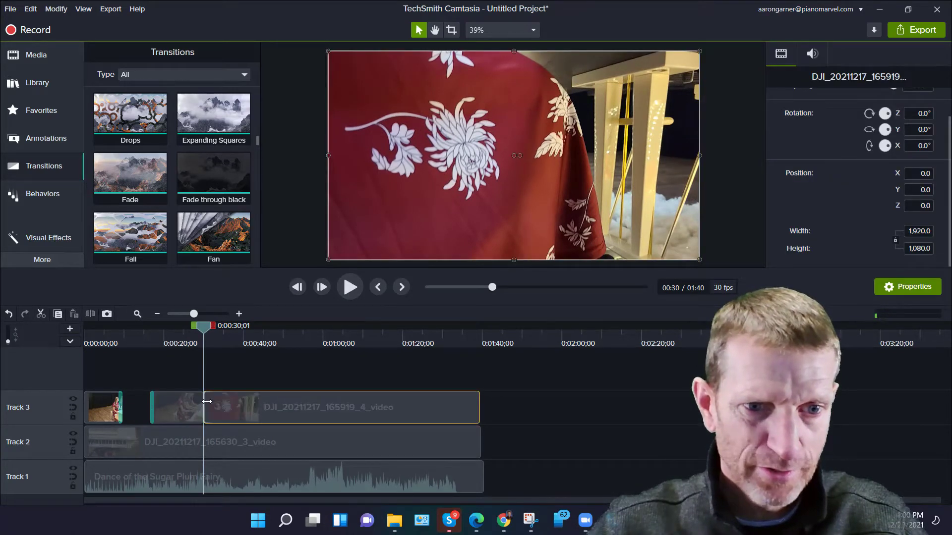
left_click_drag(207, 401, 226, 404)
Add a Fade transition to the end of the middle Track 3 piece and preview the cut.
left_click_drag(123, 208, 203, 414)
key("space")
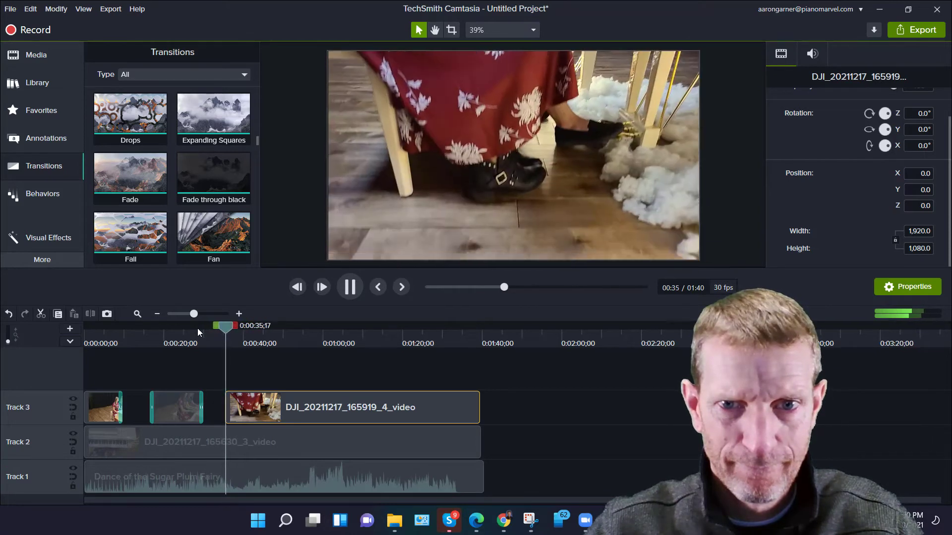
key("space")
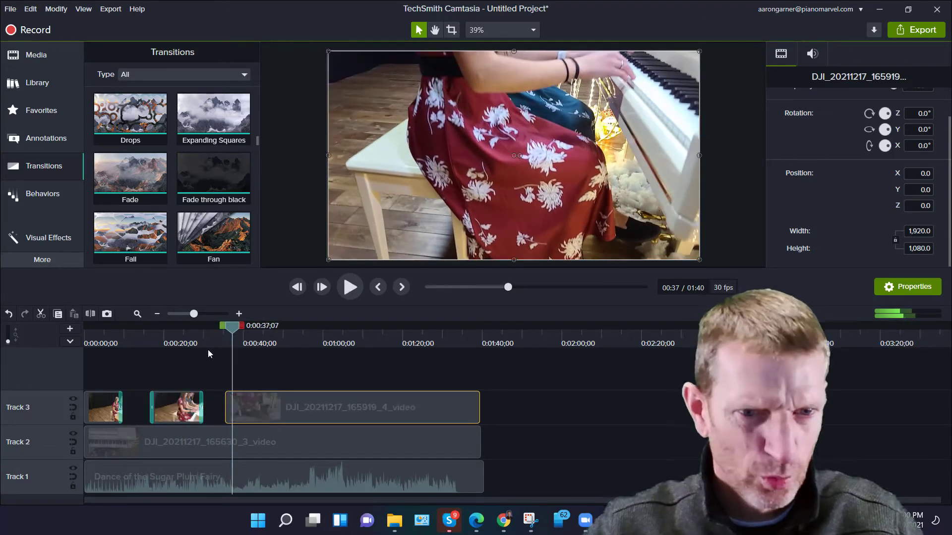
Adjust the start of the last Track 3 piece to about 0:37, previewing the cut while trimming.
left_click_drag(230, 330, 221, 332)
left_click_drag(227, 408, 256, 408)
left_click_drag(221, 333, 212, 329)
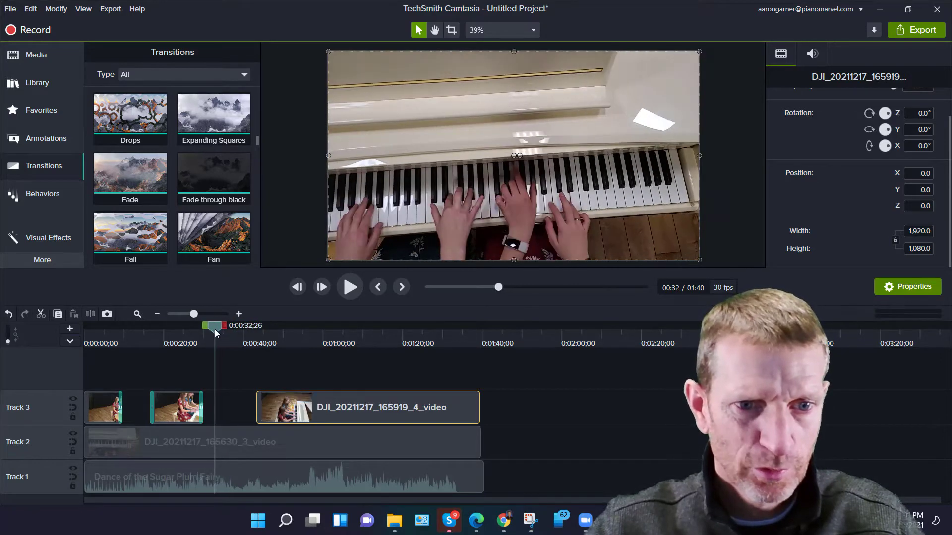
key("space")
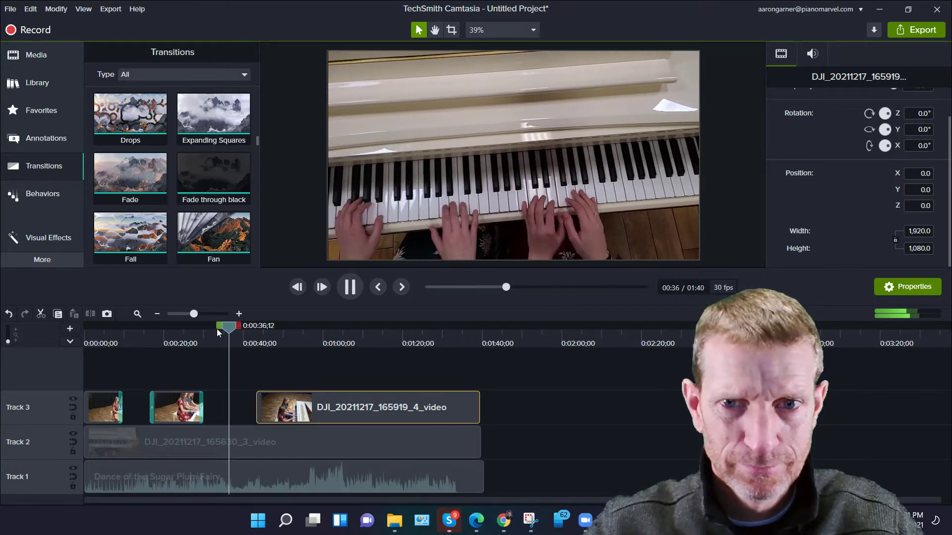
key("space")
left_click_drag(255, 405, 231, 404)
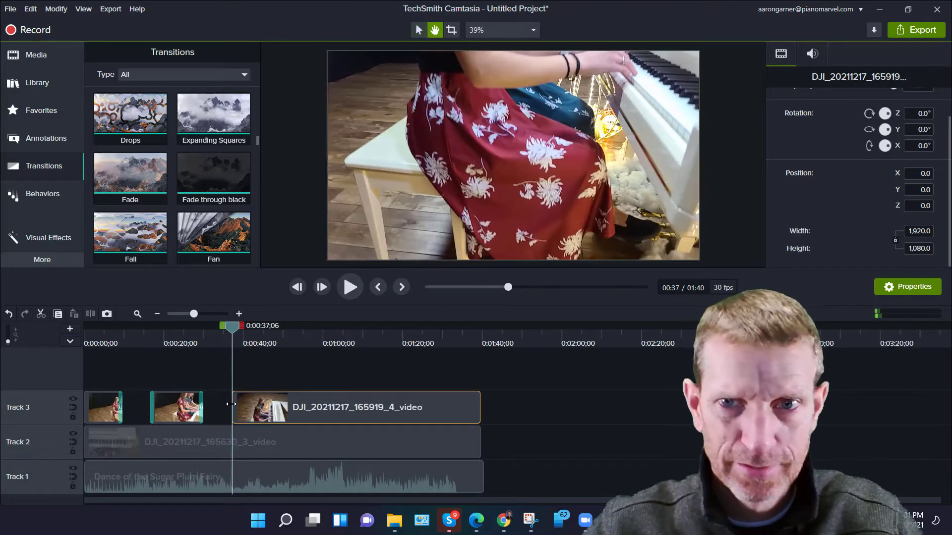
key("space")
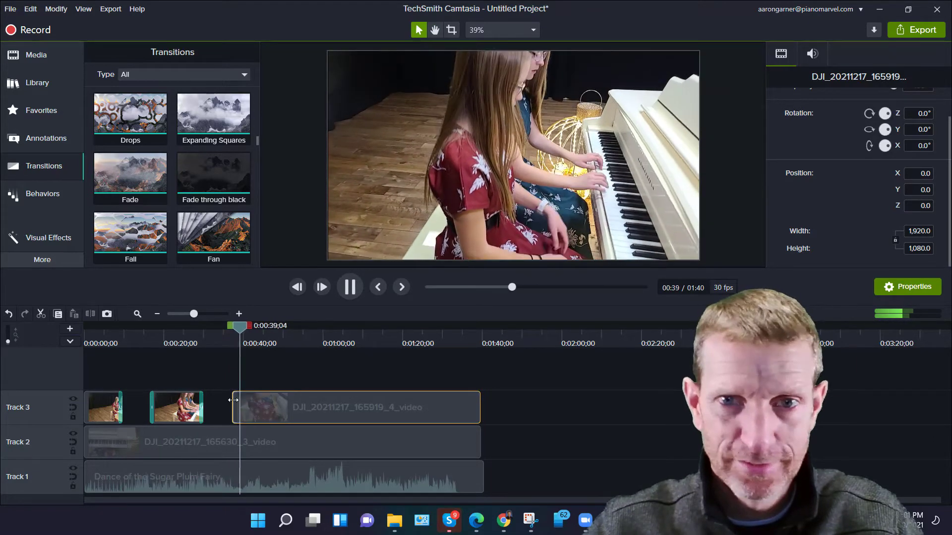
key("space")
Add a Fade transition to the start of the last Track 3 piece and preview it.
left_click_drag(144, 184, 247, 409)
left_click_drag(247, 328, 225, 328)
key("space")
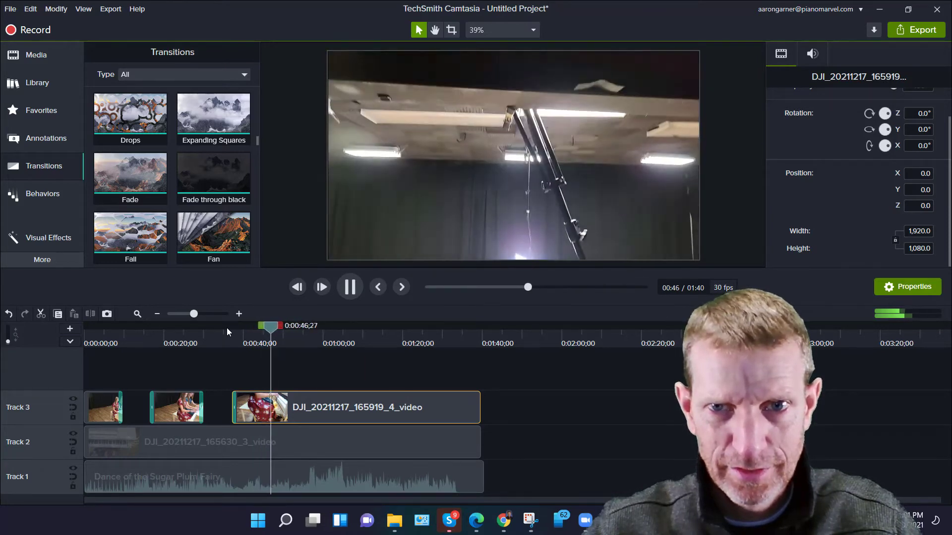
key("space")
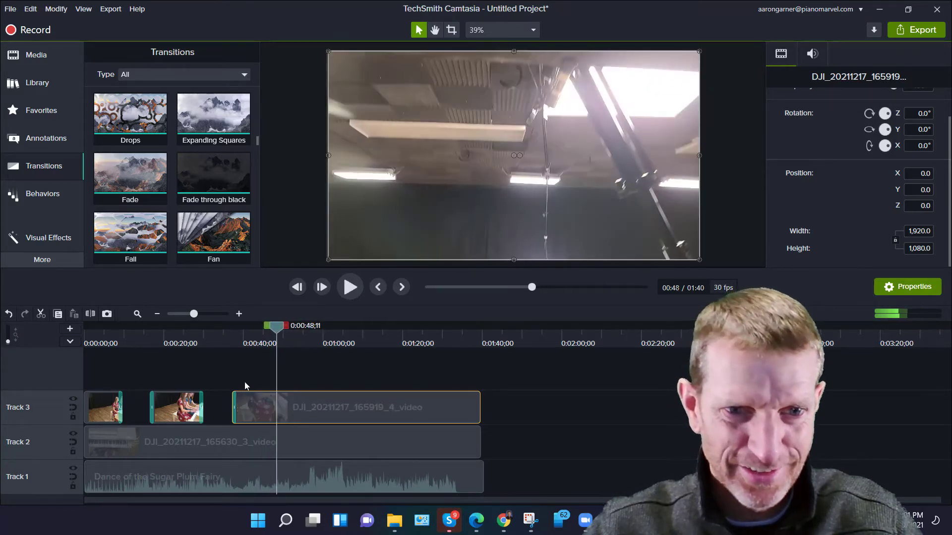
left_click_drag(276, 328, 253, 336)
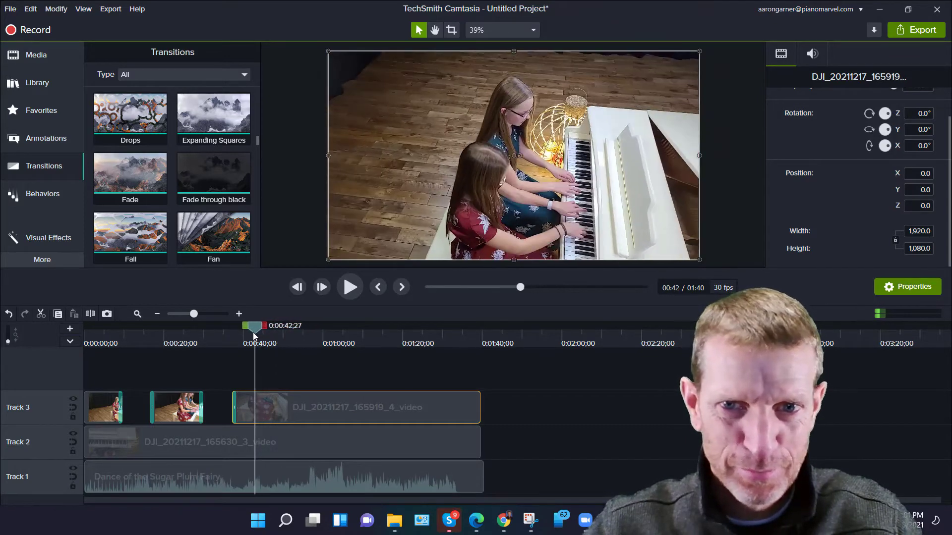
key("space")
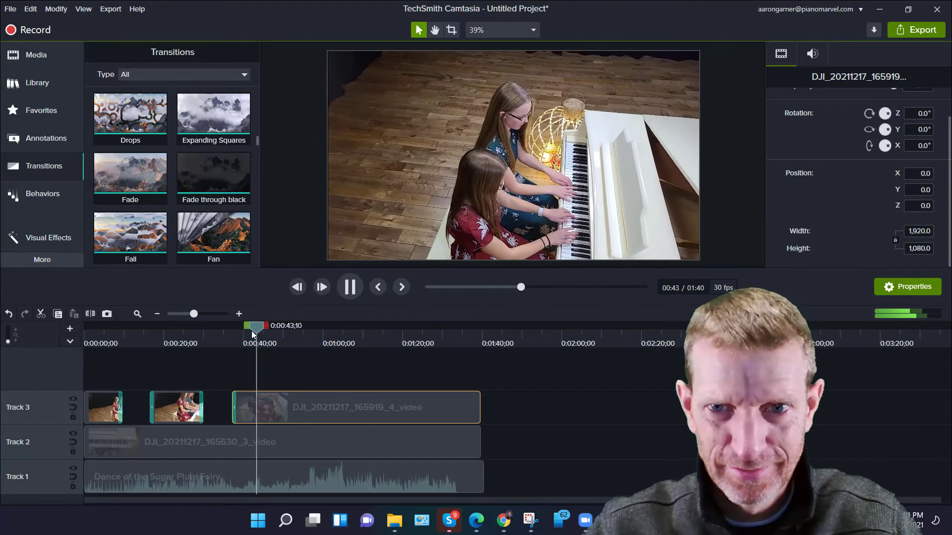
key("space")
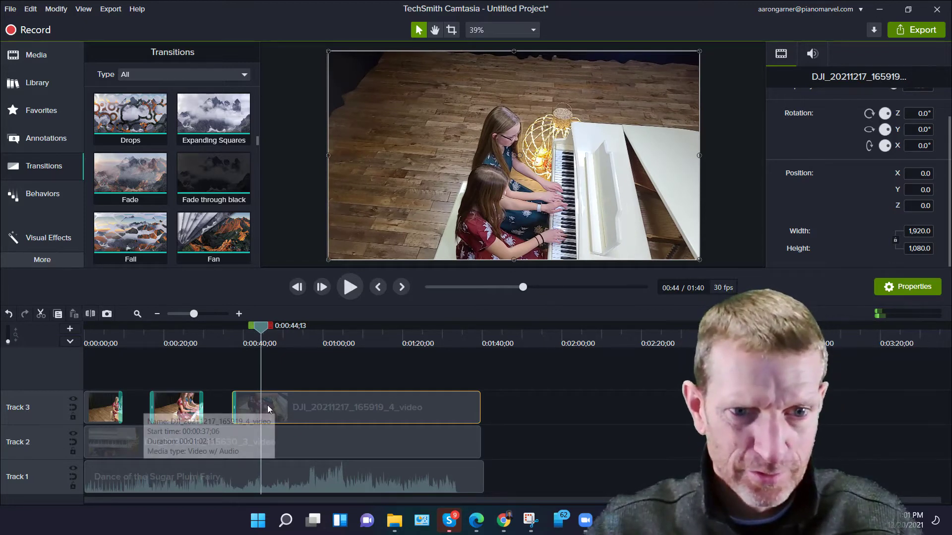
Split the last Track 3 piece at about 0:44 and trim the start of the later piece to open a gap.
left_click(266, 371)
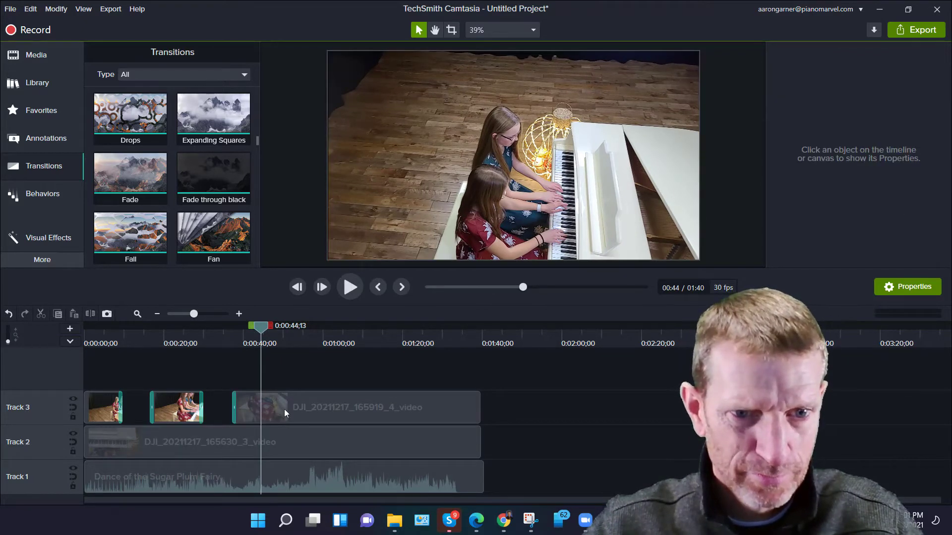
left_click(284, 412)
left_click(91, 314)
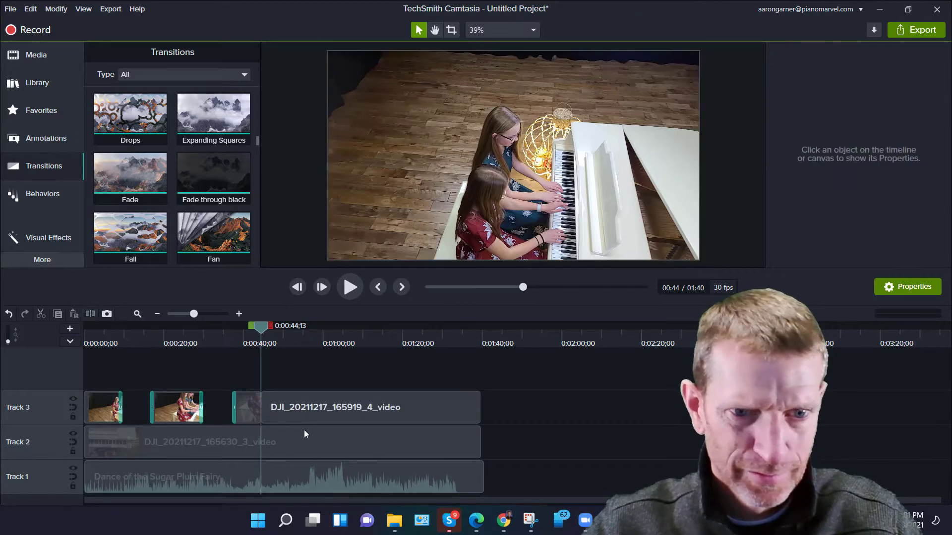
left_click(287, 414)
left_click_drag(268, 409, 282, 408)
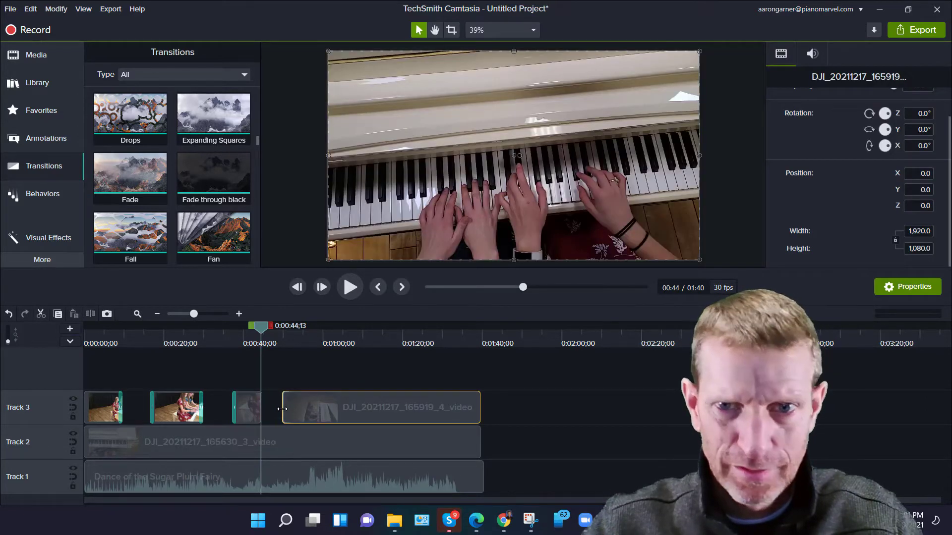
key("space")
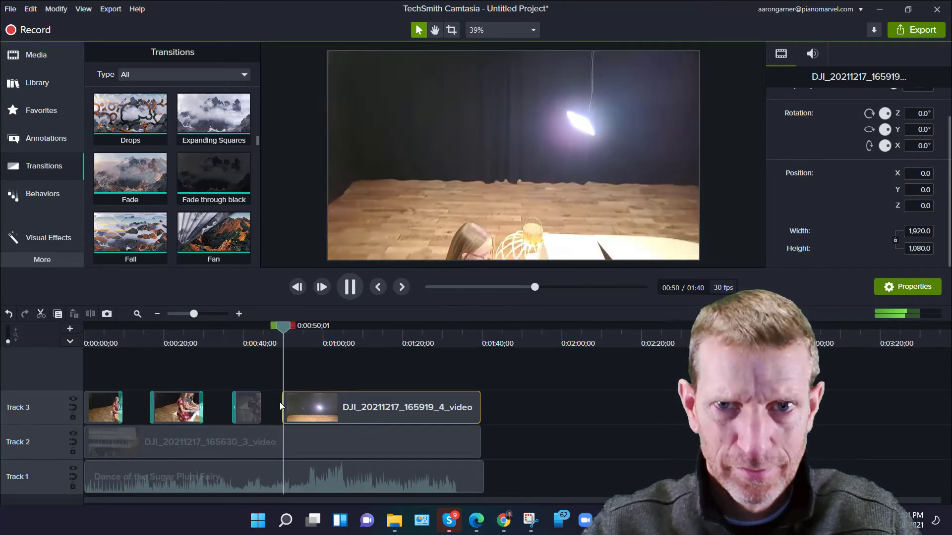
key("space")
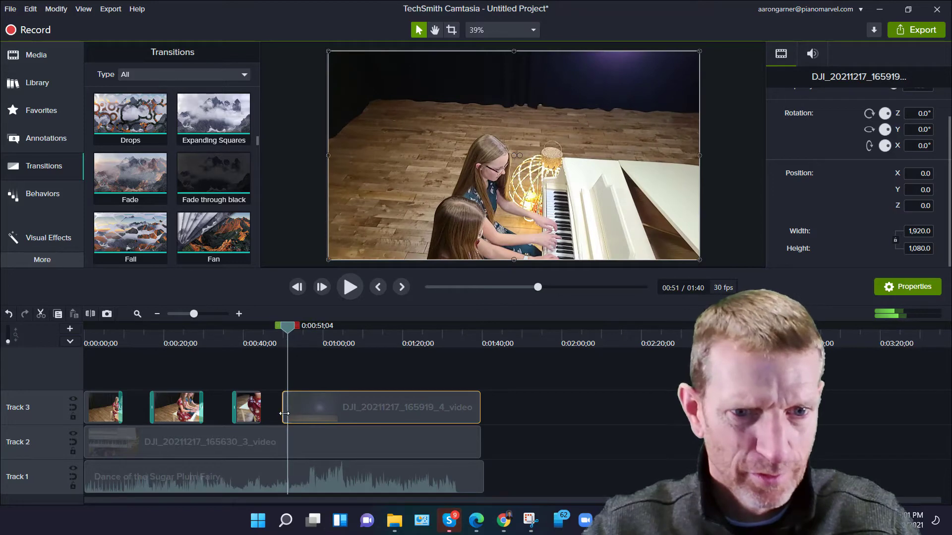
Fine-tune the final Track 3 piece's start near 0:51 and add a Fade transition to it.
left_click_drag(284, 413, 289, 413)
left_click_drag(287, 326, 278, 327)
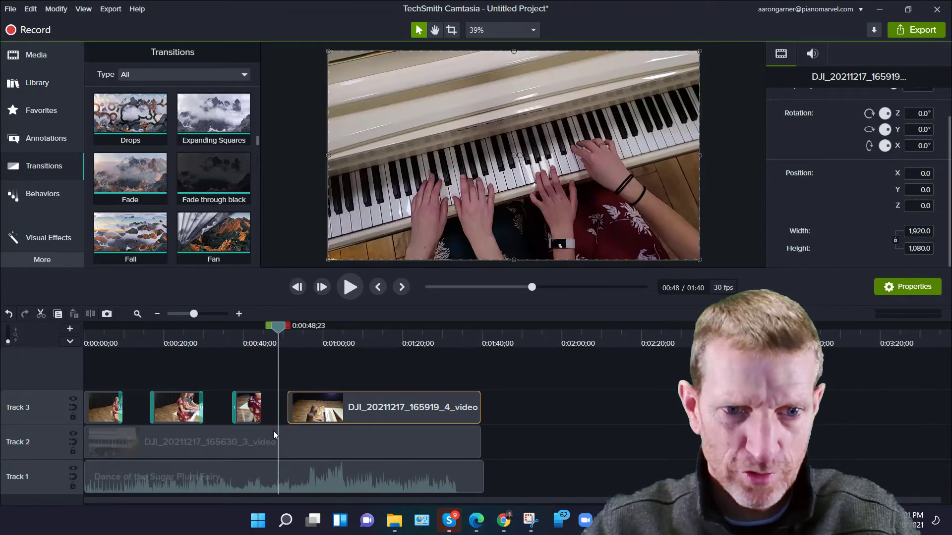
left_click_drag(291, 415, 279, 415)
left_click_drag(278, 325, 288, 329)
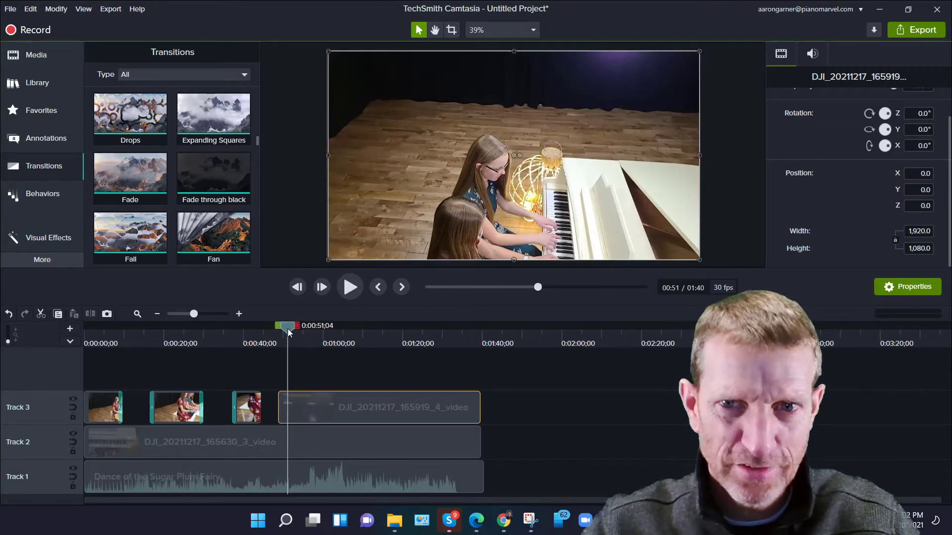
left_click_drag(279, 411, 287, 411)
left_click_drag(131, 178, 299, 420)
key("space")
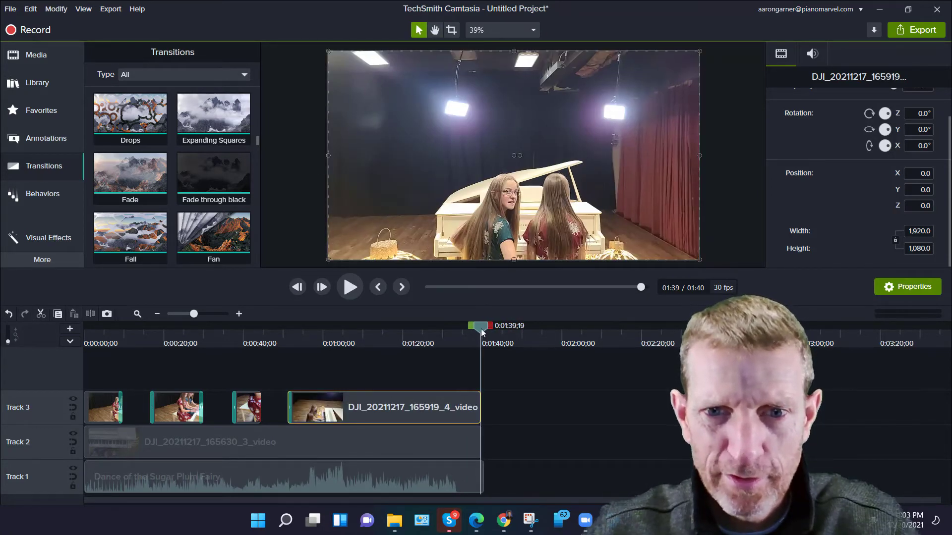
Trim the end of the final Track 3 piece to about 1:37 and shorten the end of the Track 2 clip.
mouse_move(481, 329)
left_mouse_down()
mouse_move(457, 332)
mouse_move(472, 340)
left_mouse_up()
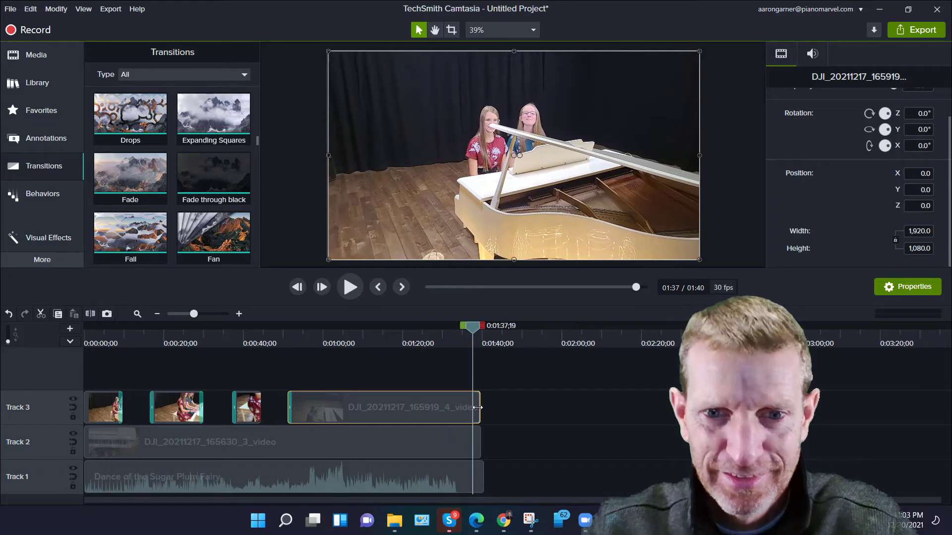
left_click_drag(479, 408, 473, 433)
left_click_drag(482, 467, 455, 442)
Add a Fade transition to the end of the final Track 3 piece and preview the ending.
left_click_drag(145, 192, 457, 417)
left_click(461, 336)
key("space")
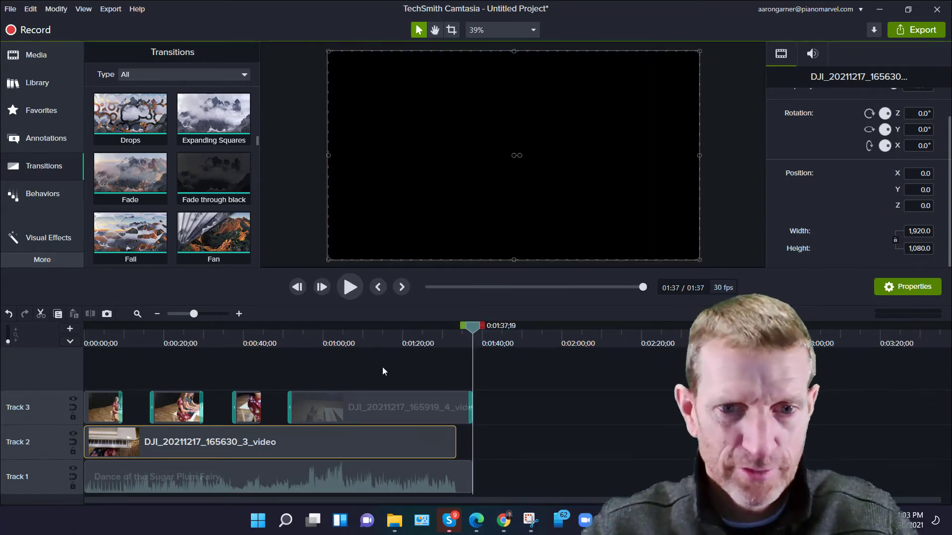
Zoom into the start of the timeline and preview the opening seconds.
scroll(382, 367, "down", 2)
left_click_drag(359, 326, 67, 343)
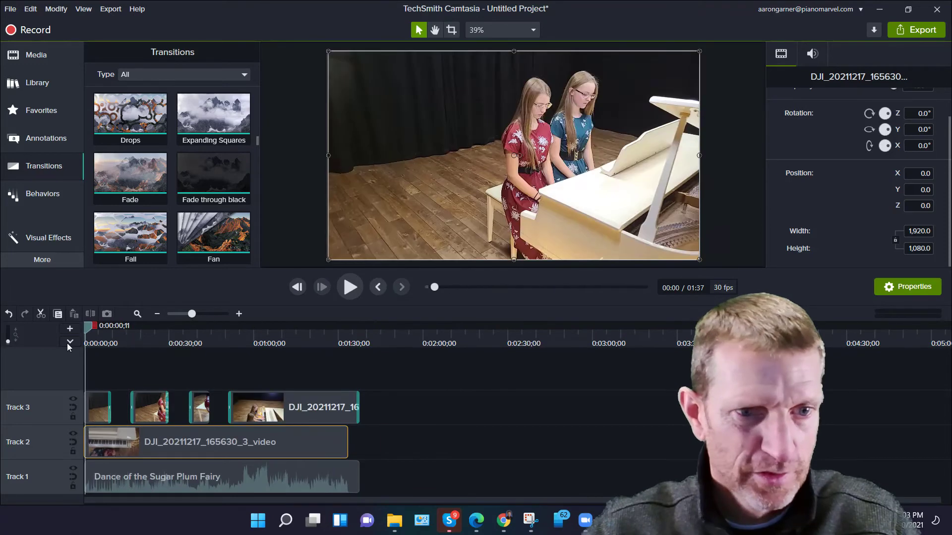
scroll(155, 370, "up", 3)
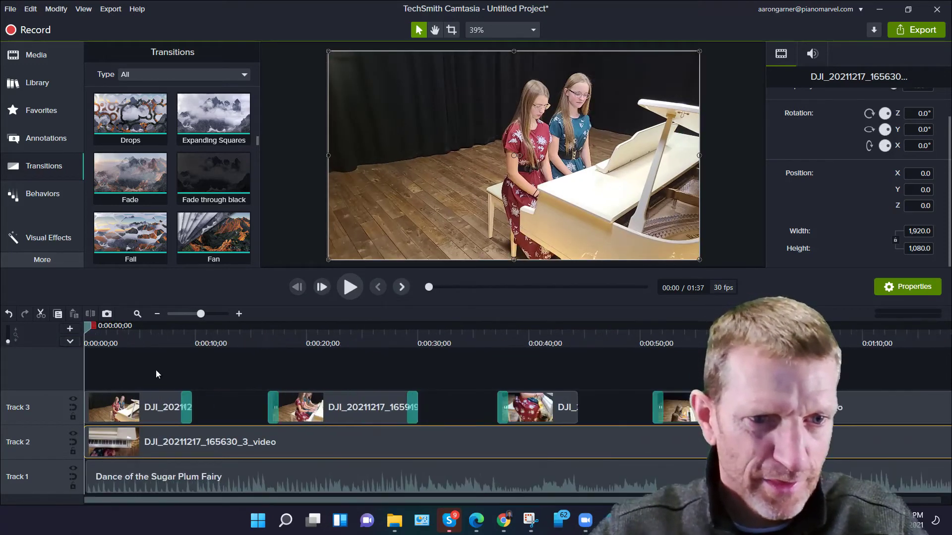
scroll(155, 370, "up", 2)
key("space")
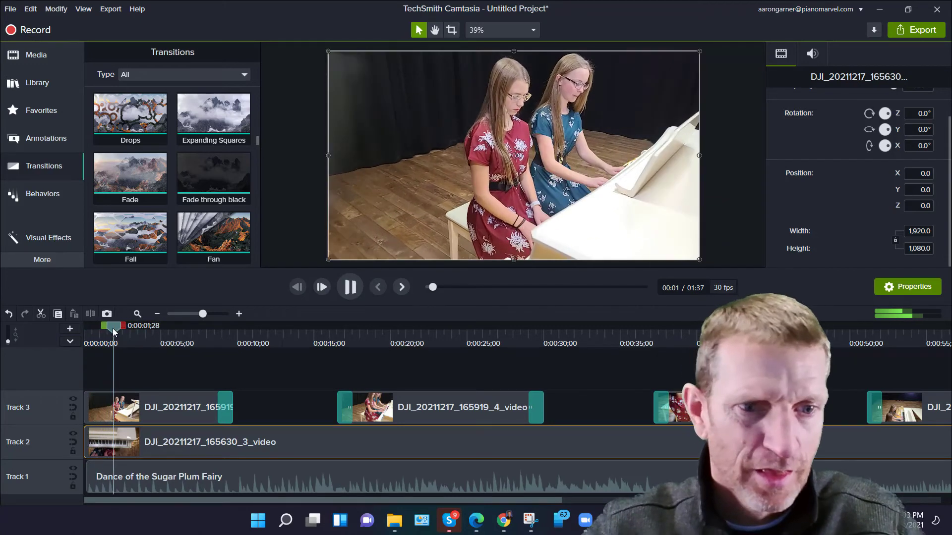
key("space")
scroll(128, 459, "up", 1)
scroll(131, 476, "up", 2)
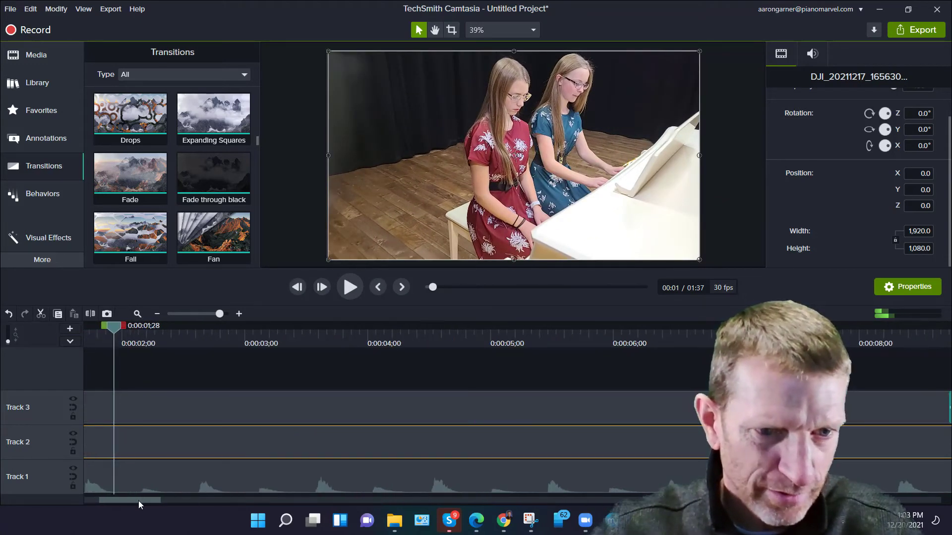
Move the music clip to start about 1.6 seconds in and shift the Track 2 clip slightly later.
left_click_drag(139, 501, 289, 480)
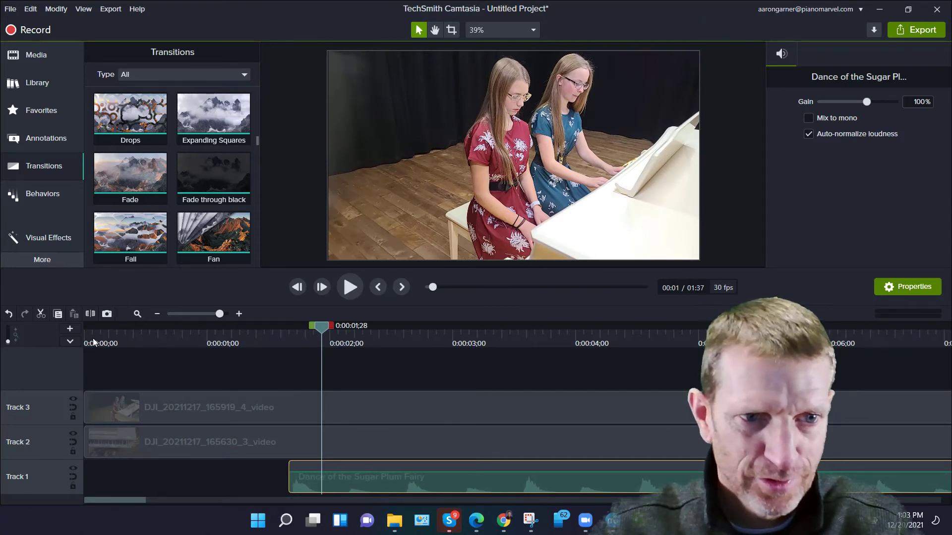
left_click_drag(328, 333, 58, 339)
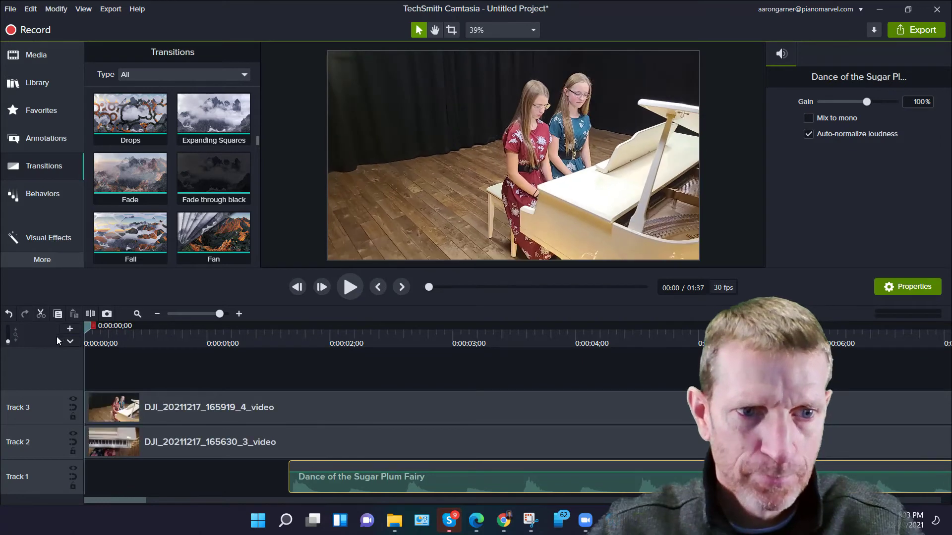
left_click_drag(90, 442, 149, 445)
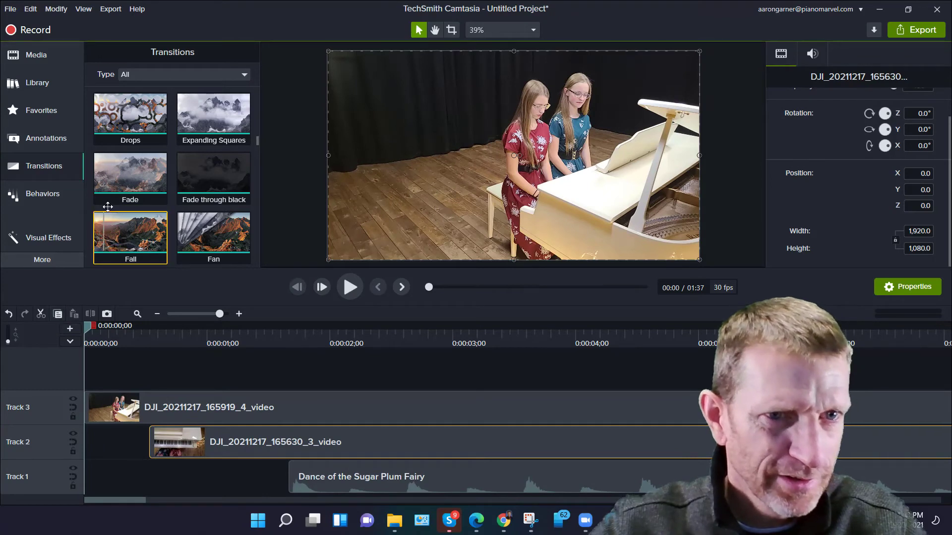
Add a Fade transition to the start of the first Track 3 clip and preview the opening.
left_click_drag(131, 233, 119, 406)
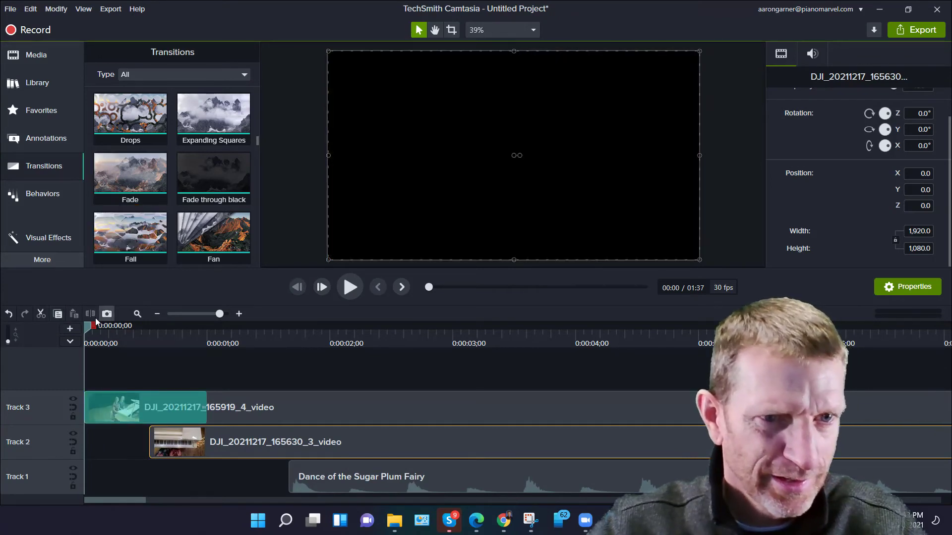
key("space")
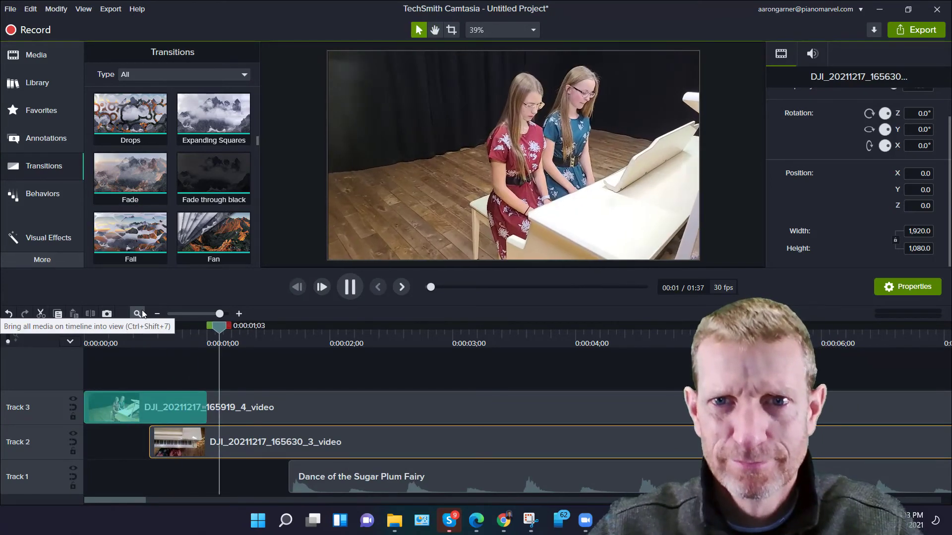
key("space")
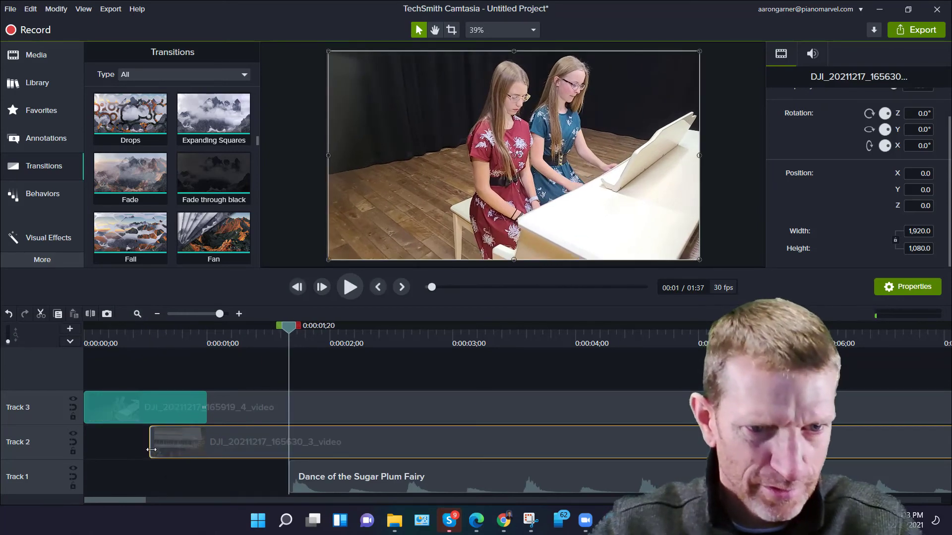
Move the Track 2 clip to start at about 0:02 and preview the opening again.
left_click_drag(148, 453, 329, 454)
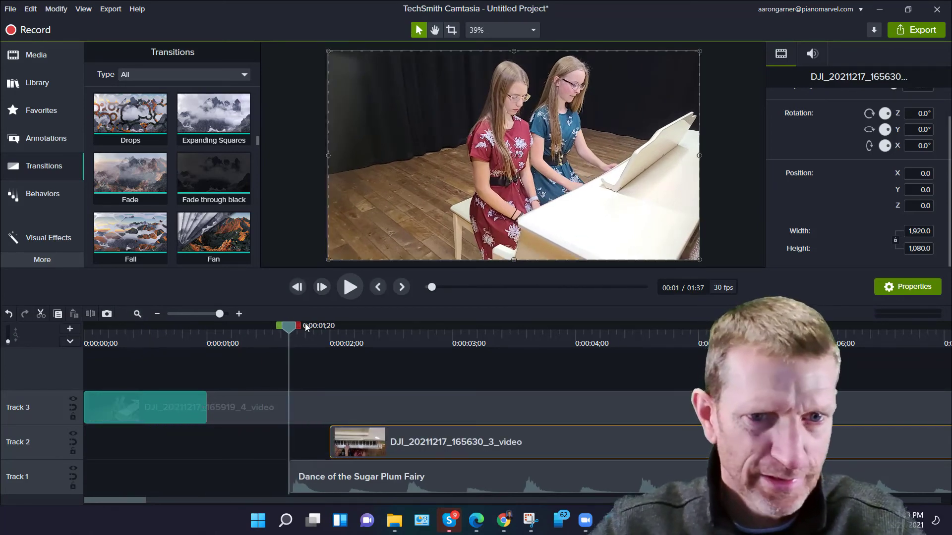
left_click_drag(290, 330, 35, 337)
key("space")
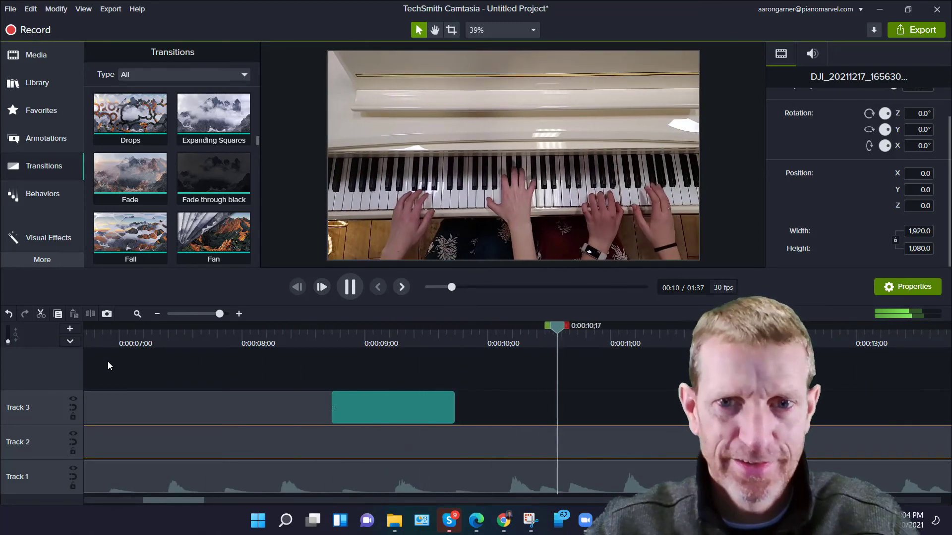
key("space")
Open the export options for the project.
scroll(116, 431, "down", 6)
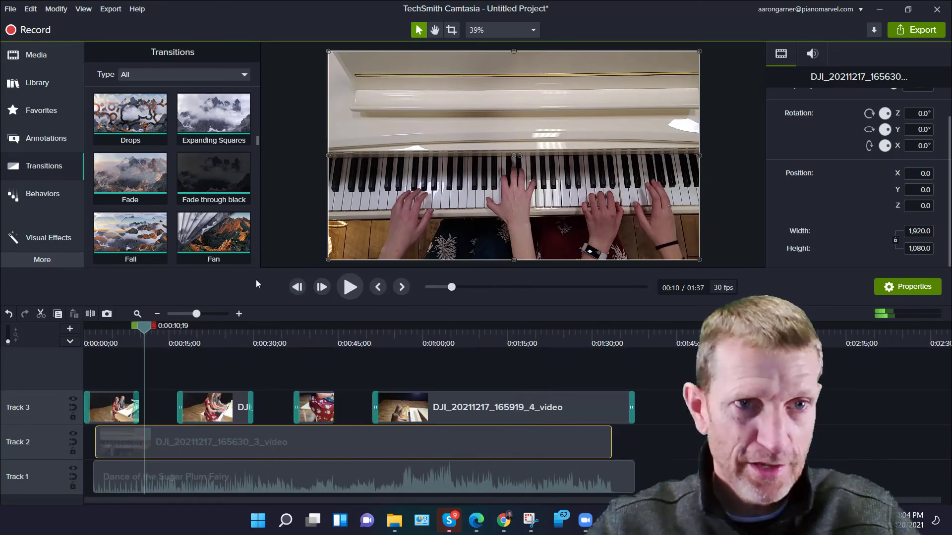
left_click(917, 30)
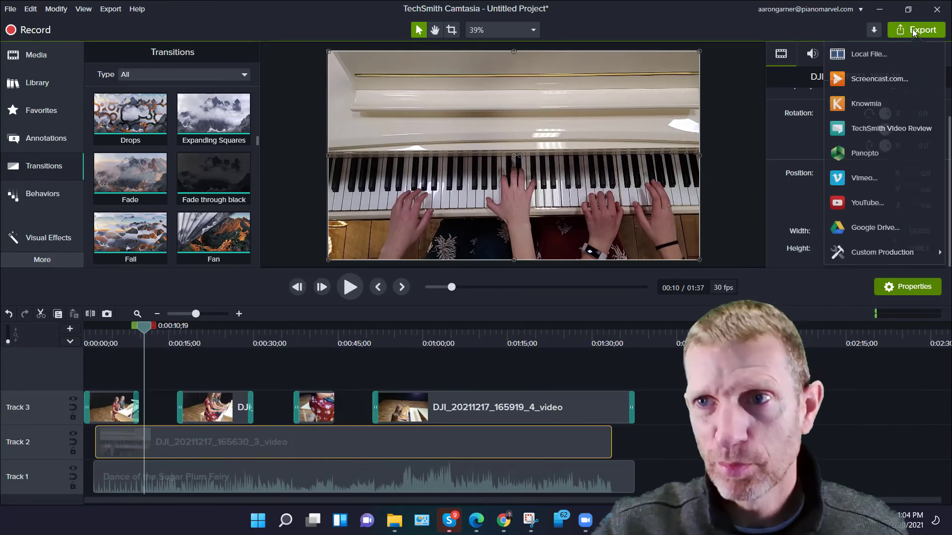